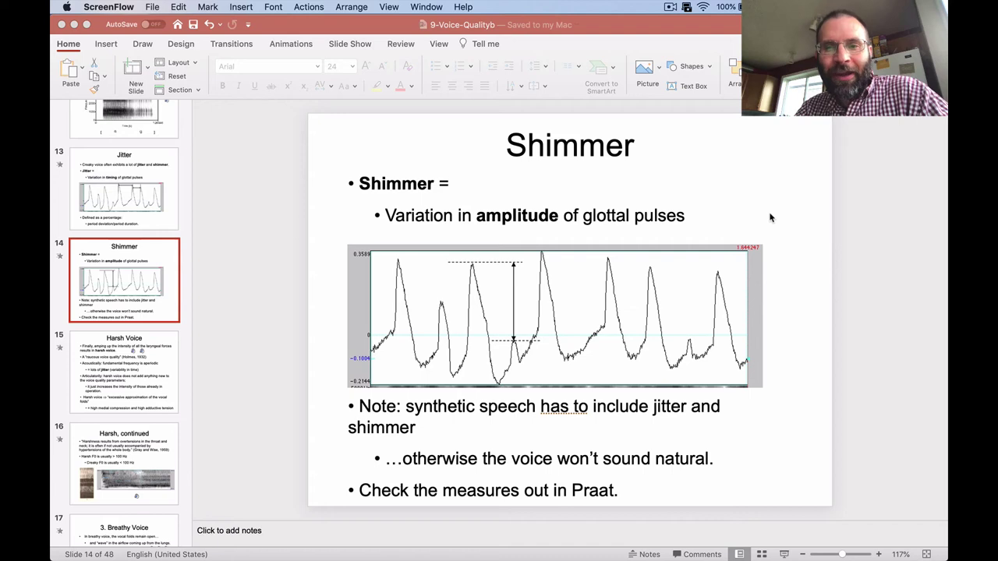
# - Switch from the PowerPoint Shimmer slide to Praat's Objects window and SoundRecorder (Mono, 44100 Hz)
pyautogui.click(776, 212)
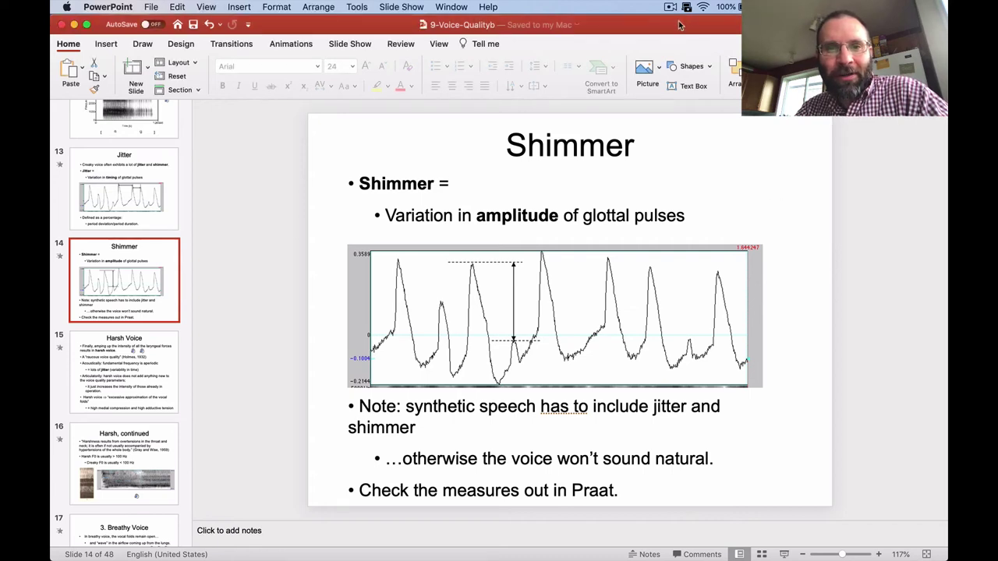
pyautogui.moveTo(946, 182)
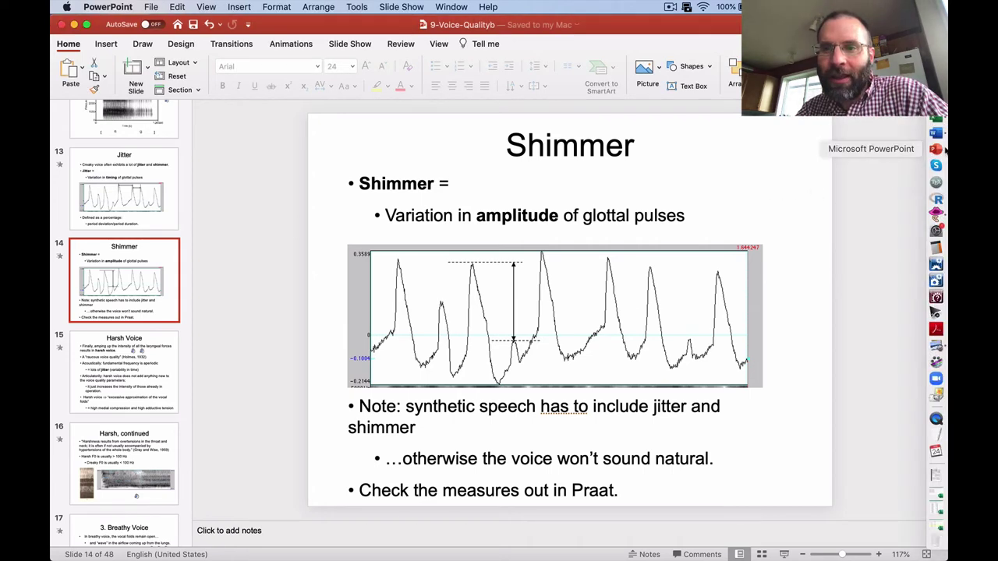
pyautogui.click(936, 213)
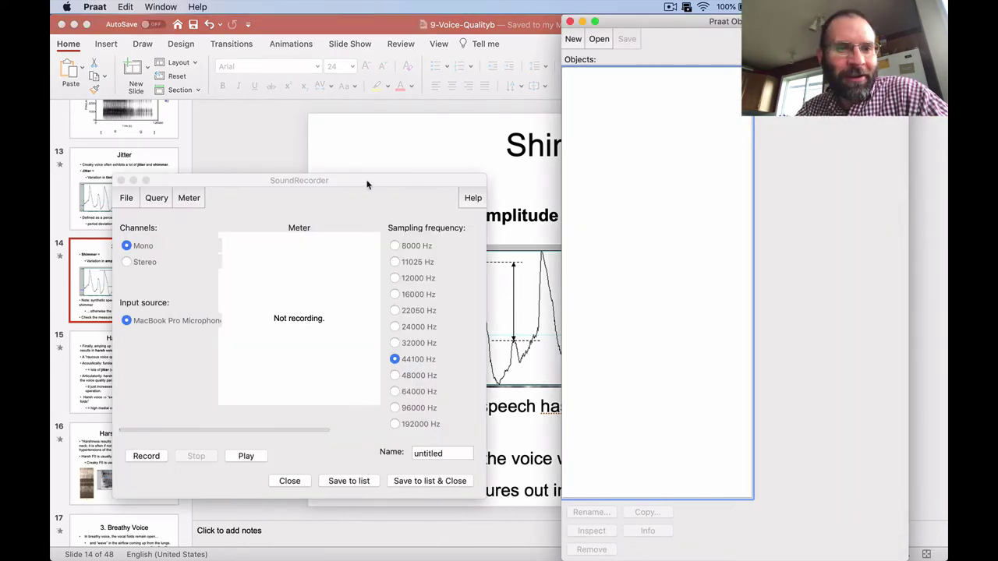
# - Record a new sound, name it ah3, and save it to the Objects list as object 154
pyautogui.moveTo(367, 184); pyautogui.dragTo(505, 147)
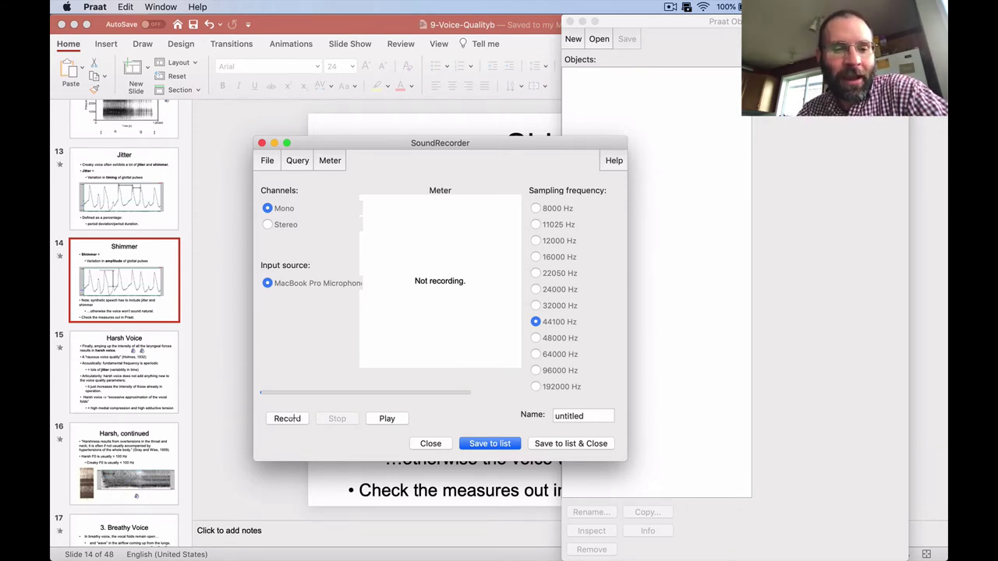
pyautogui.click(287, 419)
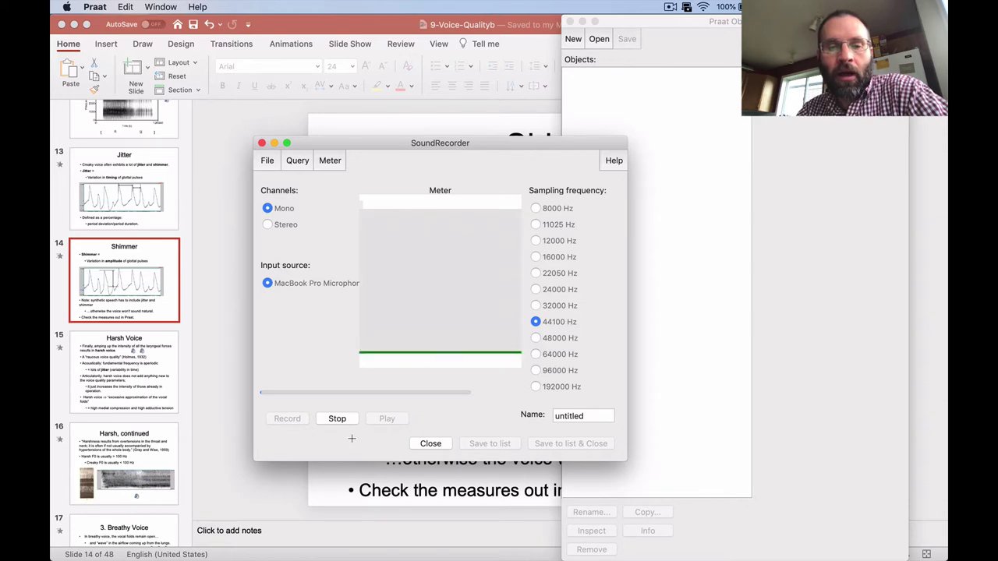
pyautogui.click(338, 419)
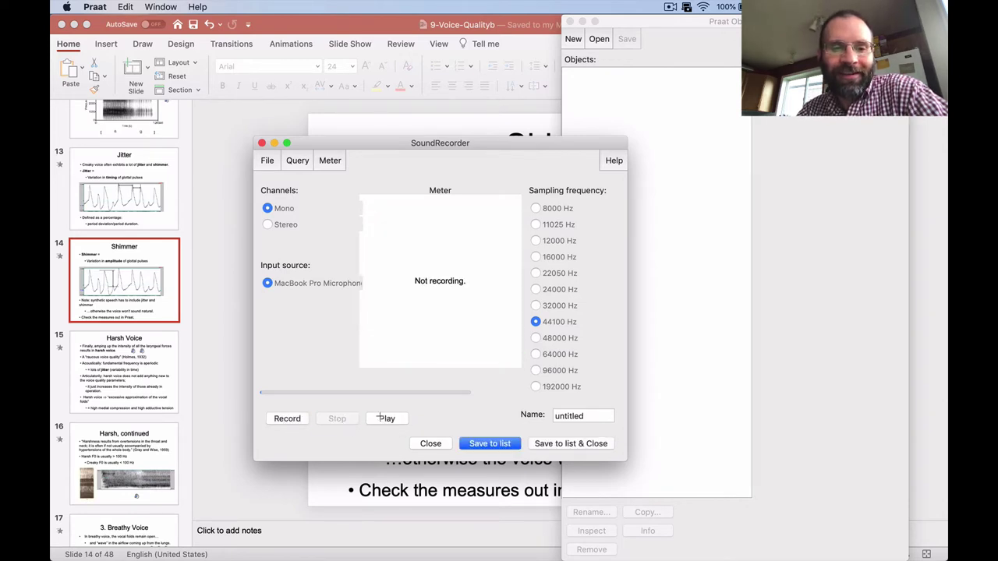
pyautogui.doubleClick(587, 416)
pyautogui.write('ah3')
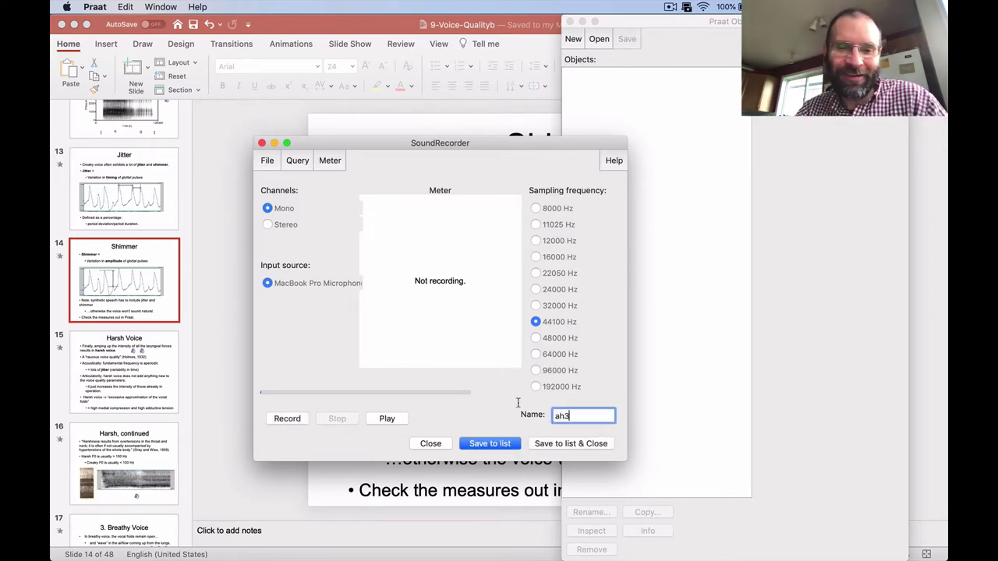
pyautogui.press('Return')
# - Open Sound ah3 in the editor and play the first vowel, 0.967 to 2.078 s
pyautogui.click(694, 88)
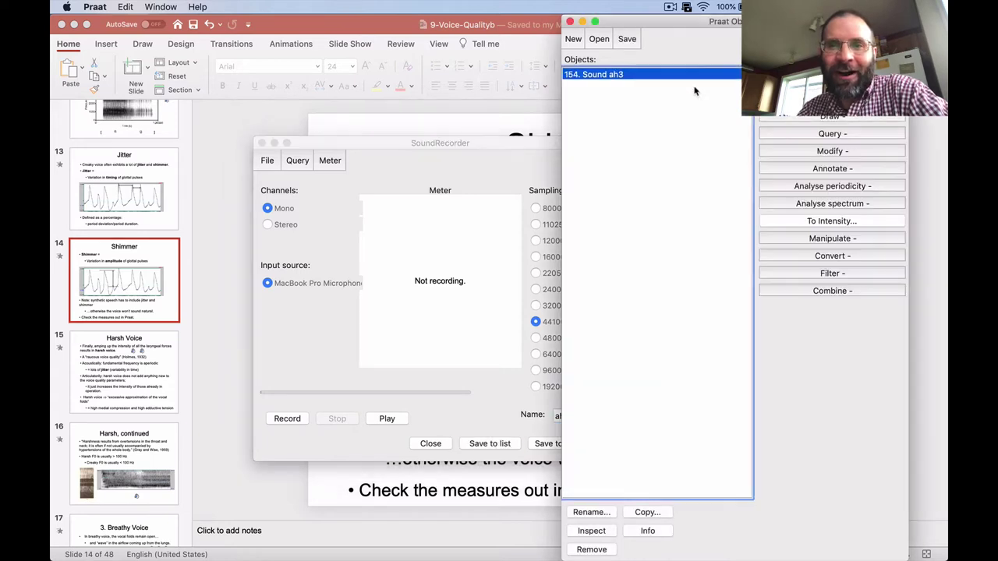
pyautogui.click(832, 99)
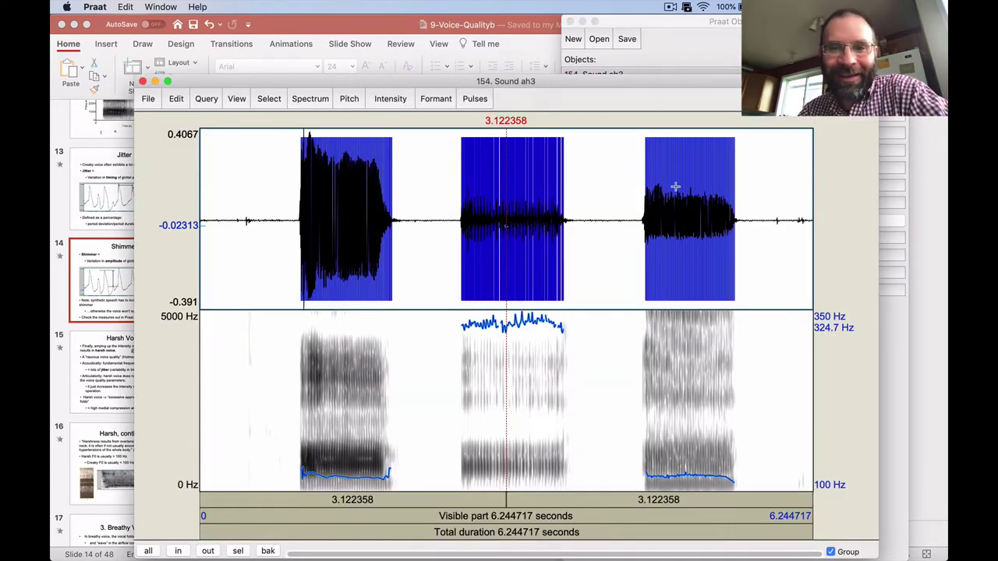
pyautogui.click(807, 139)
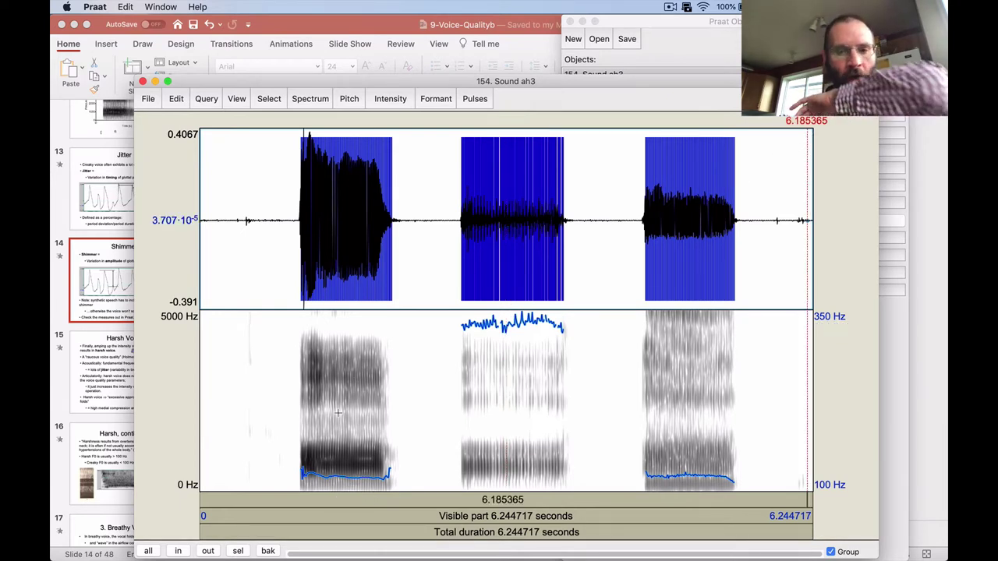
pyautogui.moveTo(295, 473); pyautogui.dragTo(403, 480)
pyautogui.click(367, 501)
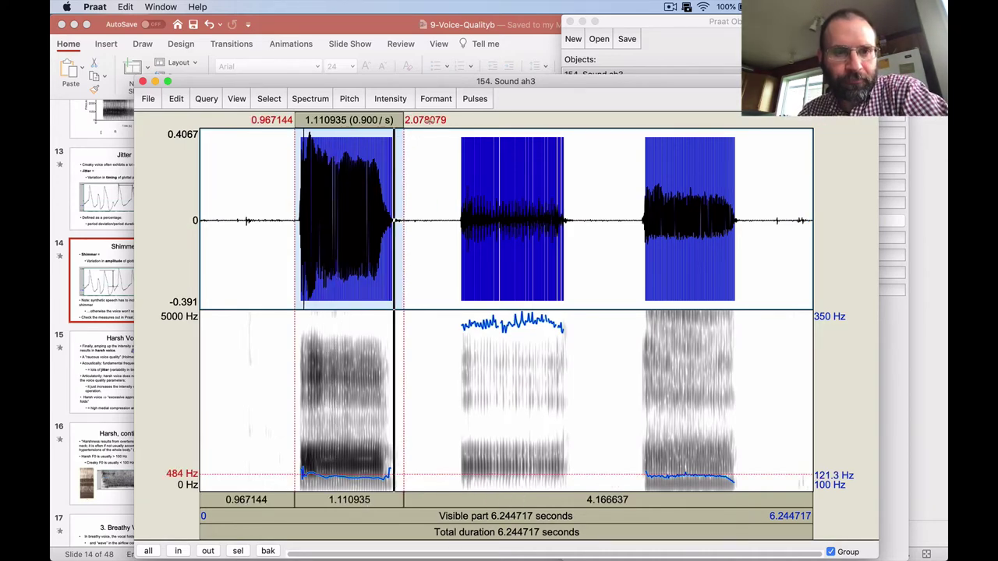
# - Turn off the glottal pulse marks, keeping the pitch contour displayed
pyautogui.click(344, 98)
pyautogui.click(367, 115)
pyautogui.click(475, 99)
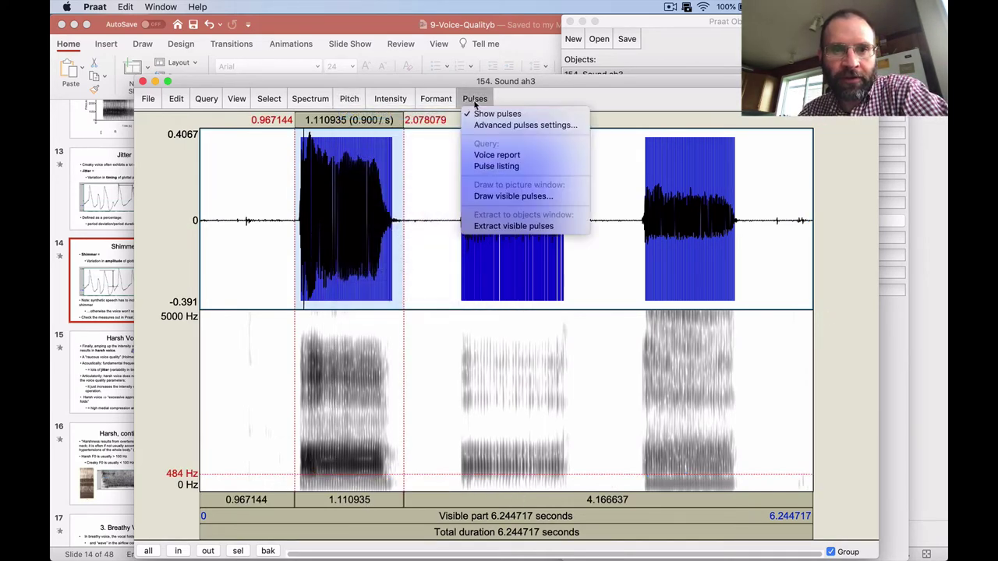
pyautogui.click(475, 114)
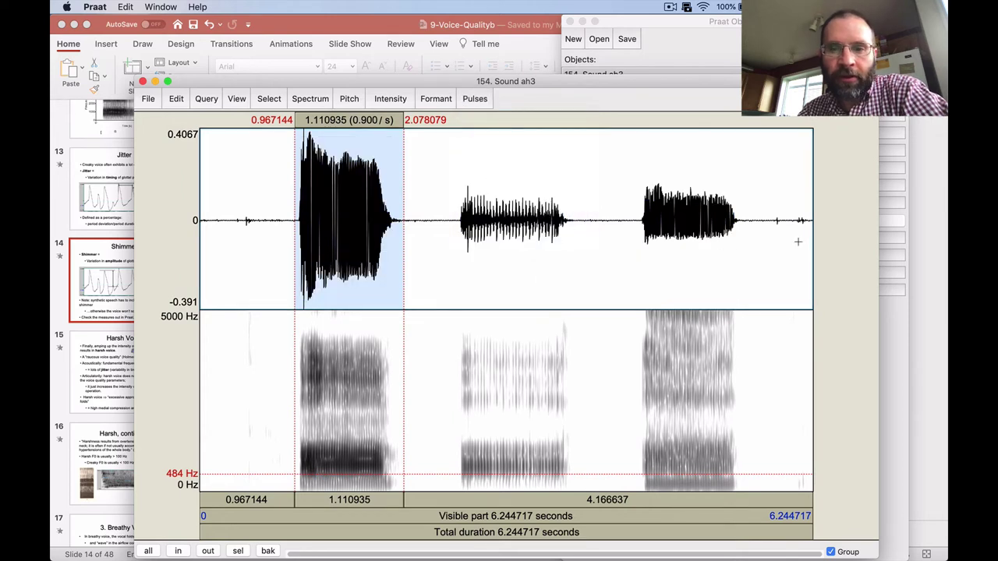
pyautogui.click(765, 201)
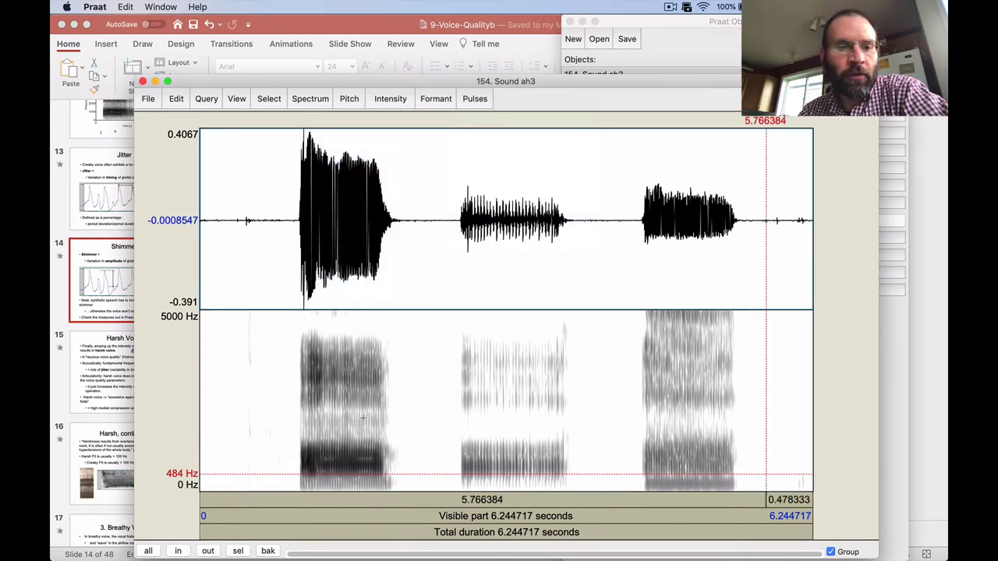
pyautogui.click(348, 99)
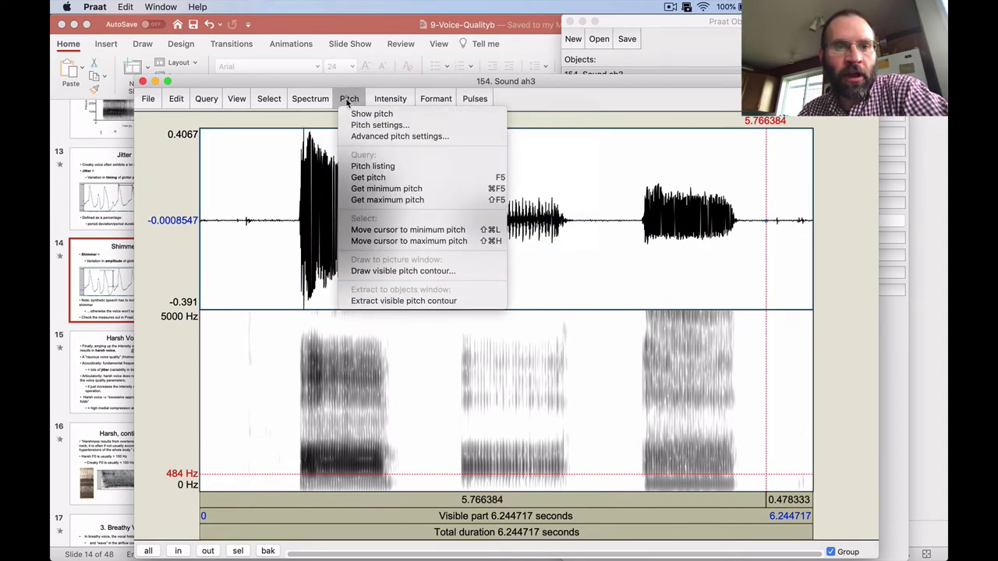
pyautogui.click(372, 114)
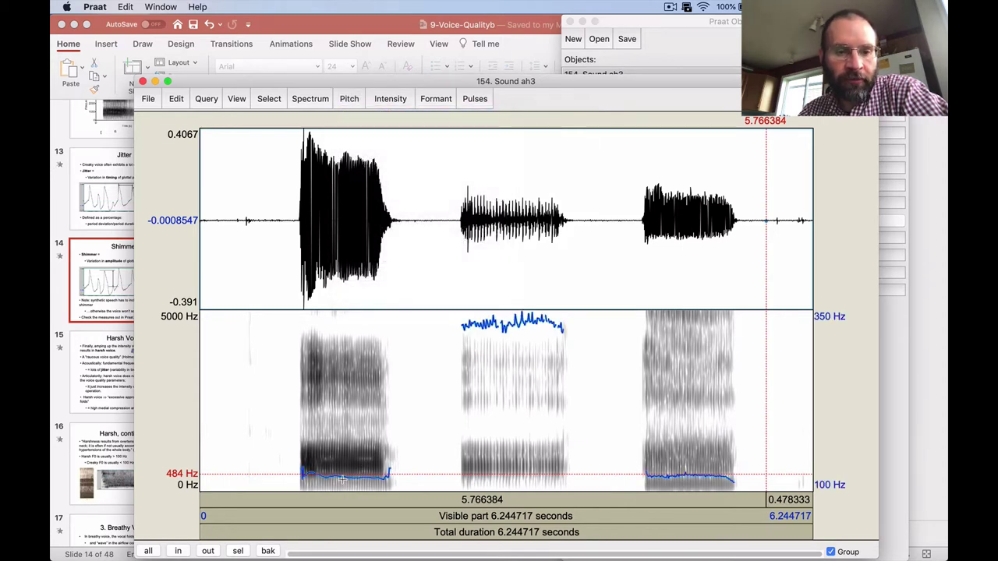
# - Read the pitch in the first and third vowels, then switch glottal pulse marks back on
pyautogui.click(343, 479)
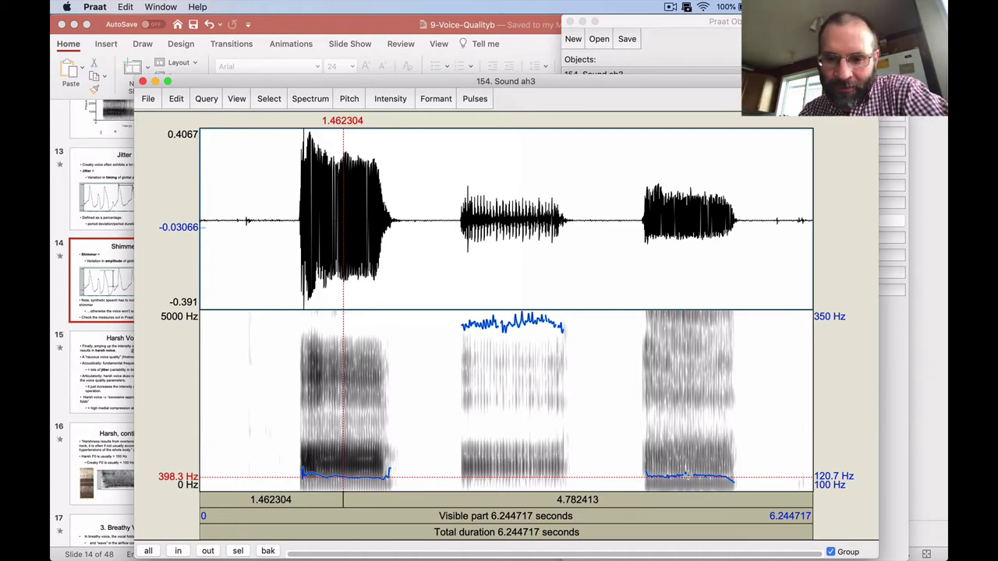
pyautogui.click(687, 476)
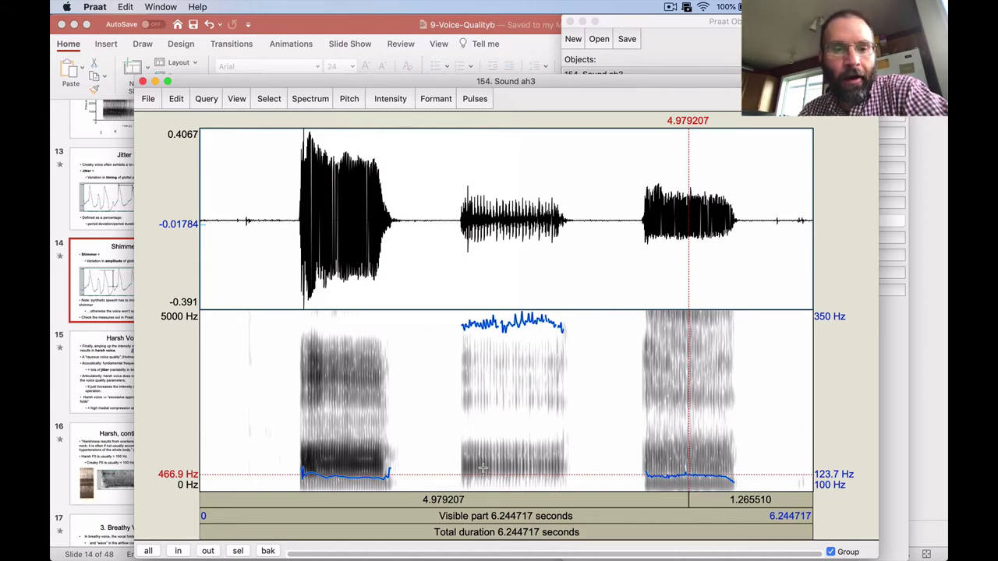
pyautogui.click(472, 99)
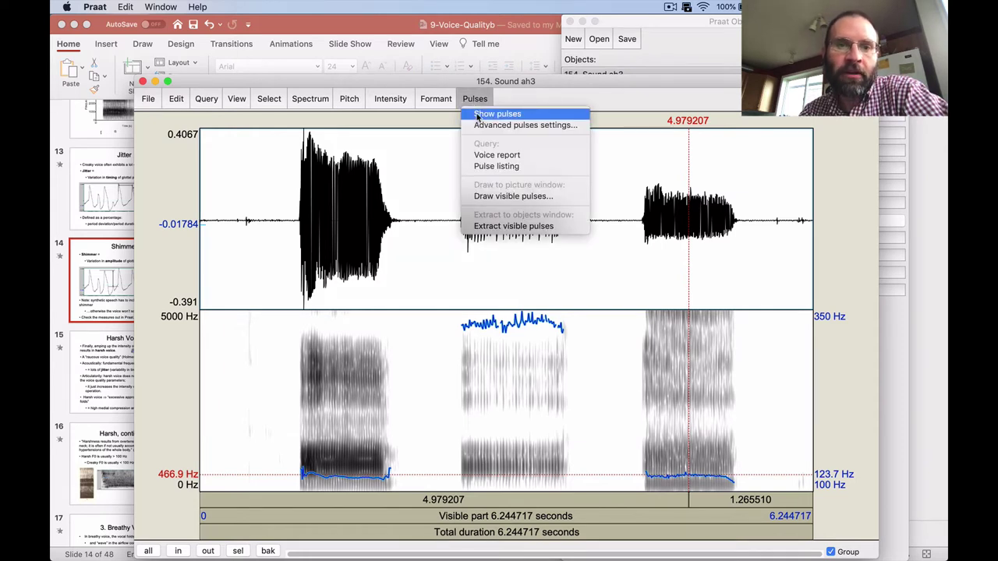
pyautogui.click(474, 99)
pyautogui.click(475, 98)
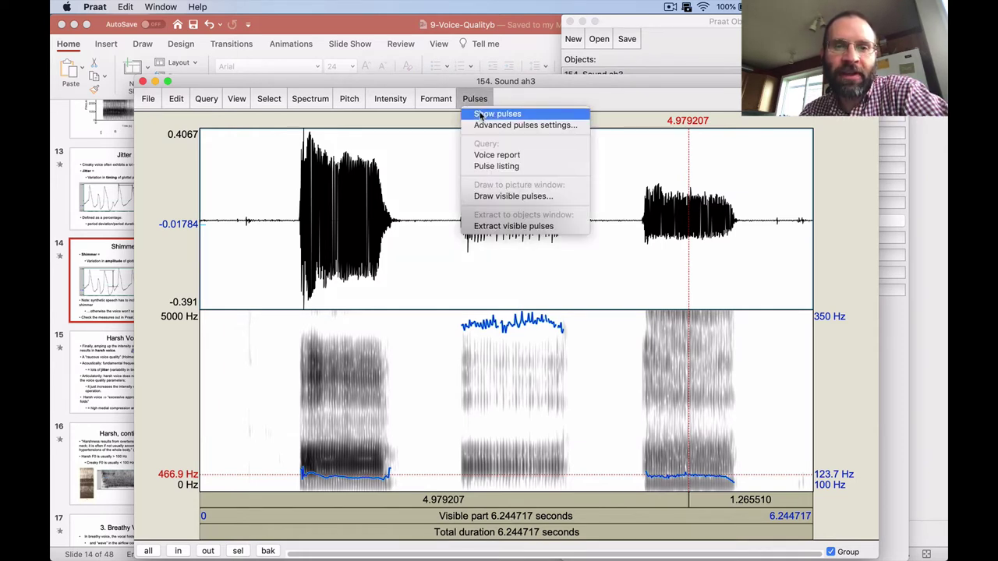
pyautogui.click(481, 115)
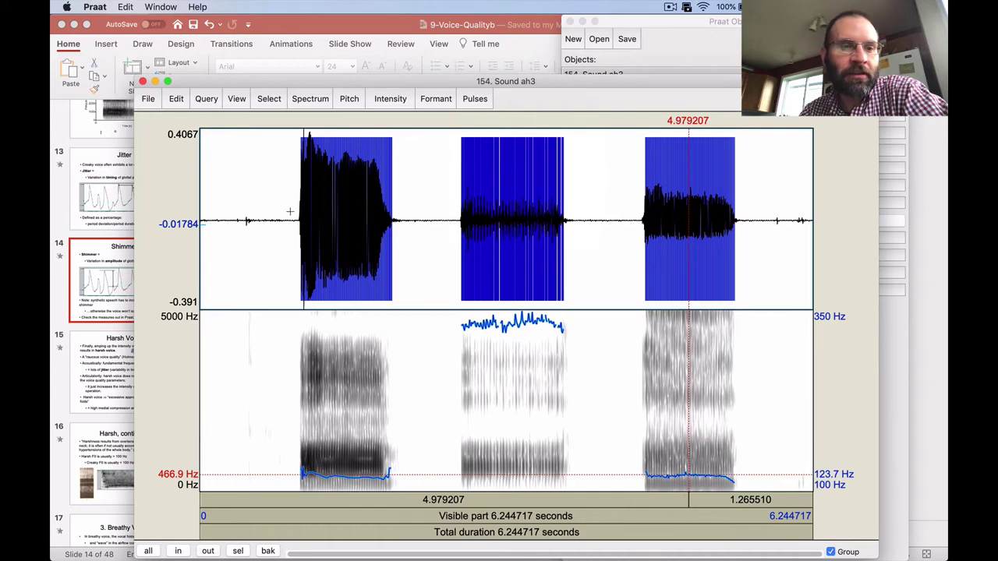
# - Zoom into the first vowel's onset (1.010–1.154 s), then zoom out to the full 6.24 s sound
pyautogui.moveTo(293, 212); pyautogui.dragTo(380, 235)
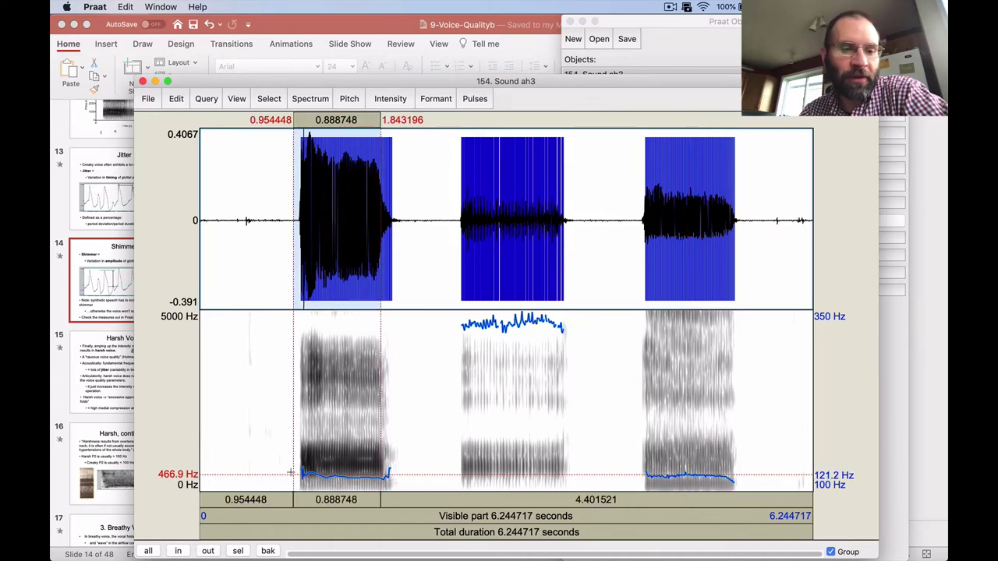
pyautogui.click(238, 552)
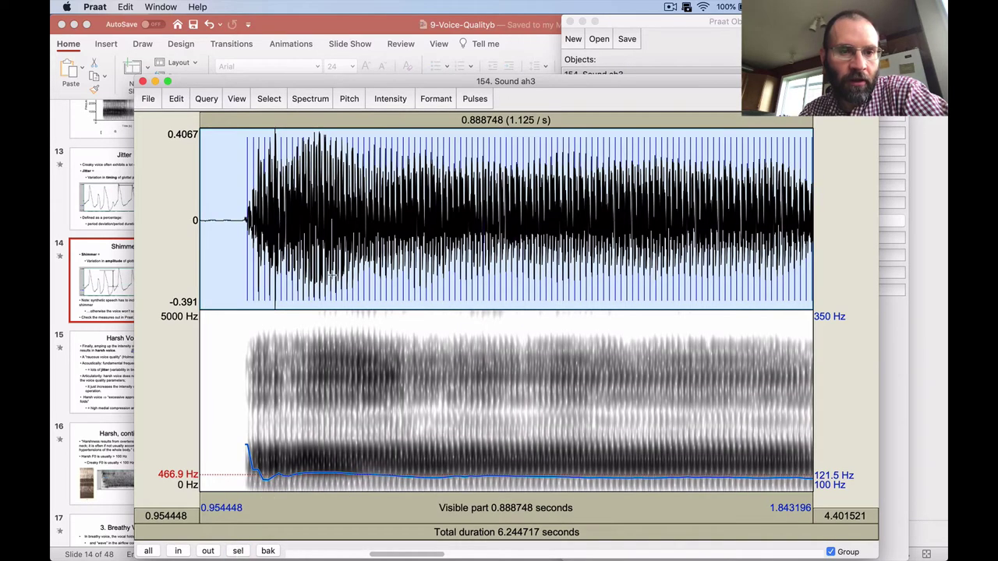
pyautogui.moveTo(238, 204); pyautogui.dragTo(338, 227)
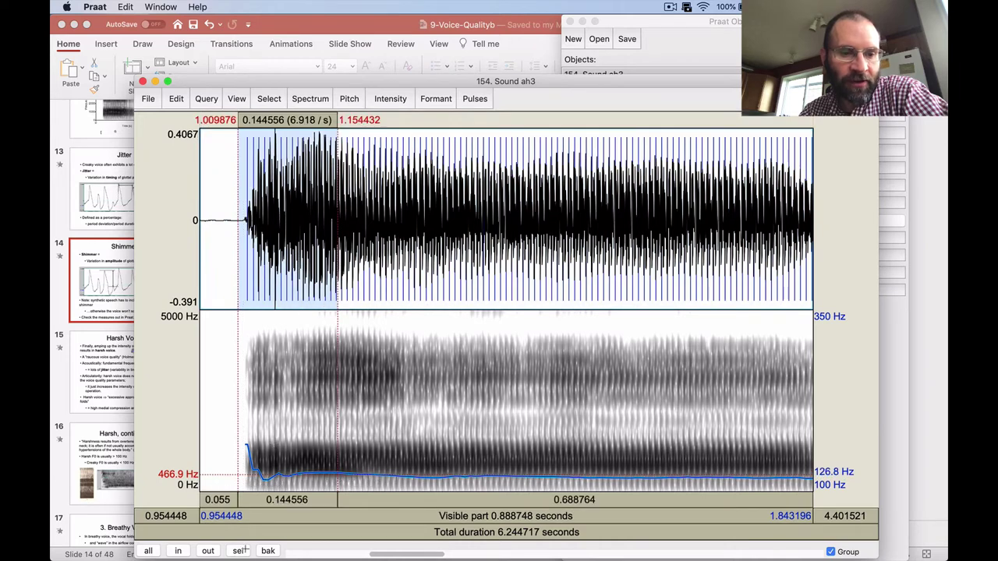
pyautogui.click(237, 552)
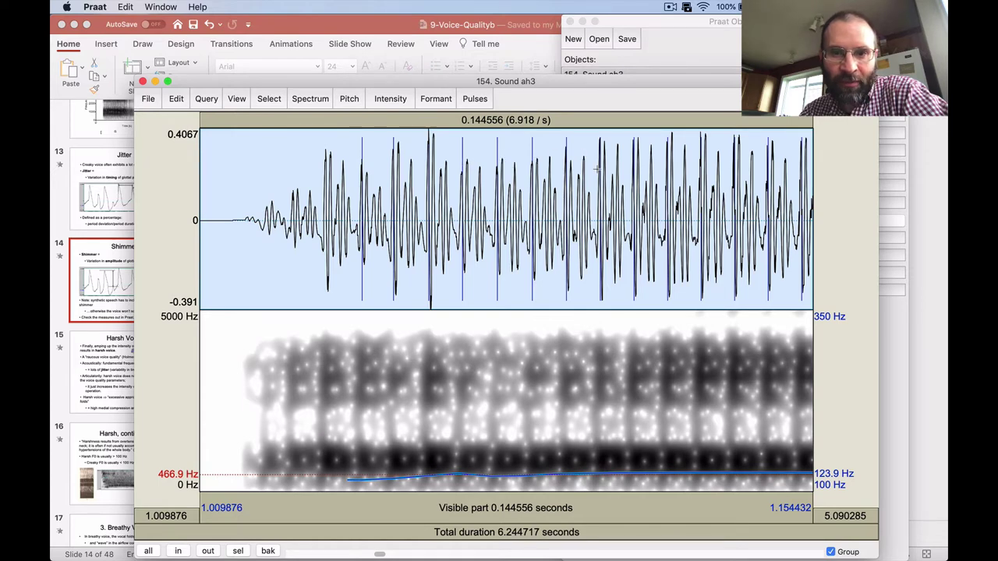
pyautogui.hscroll(5, 597, 170)
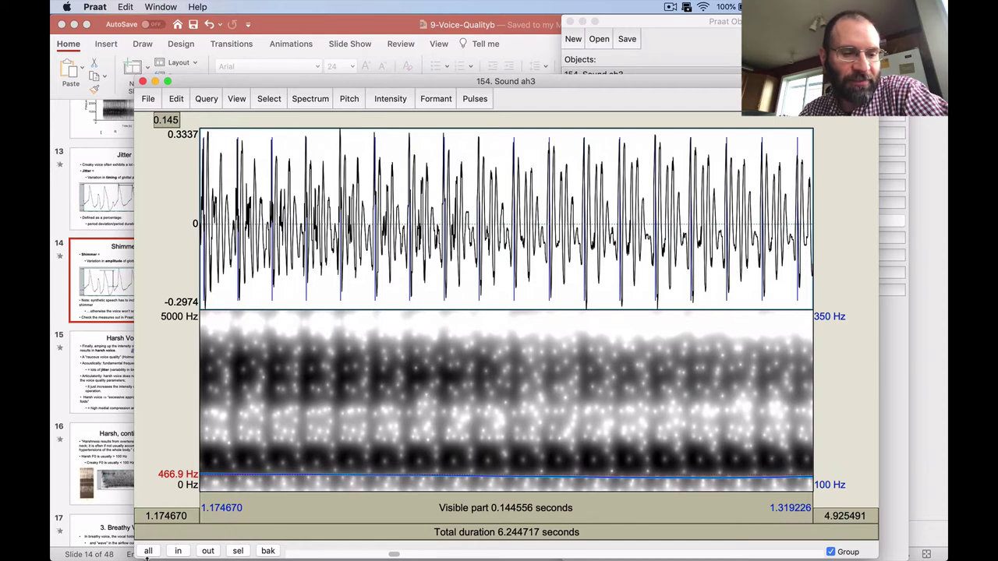
pyautogui.click(149, 552)
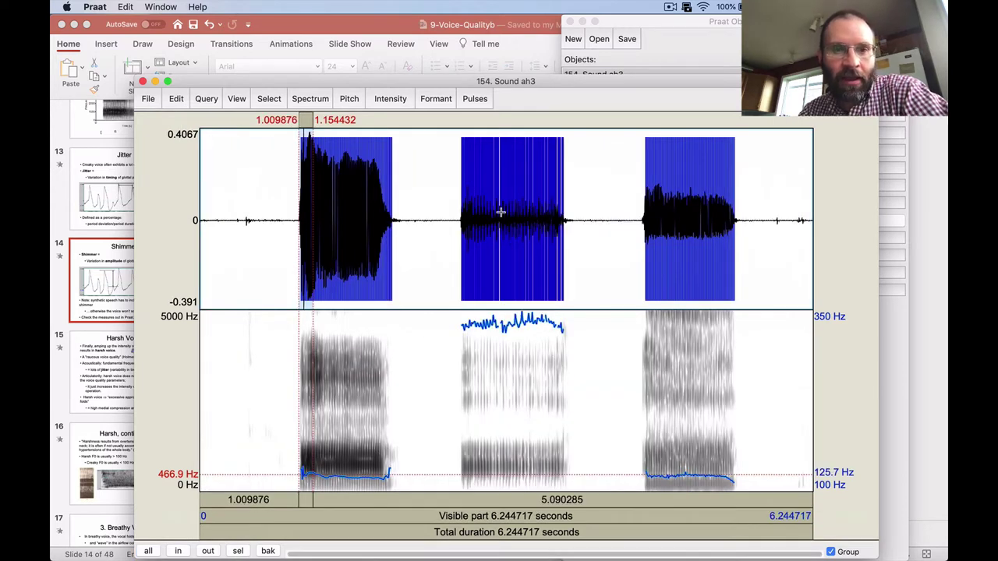
# - Get a voice report for 1.462–1.729 s of the first vowel: jitter 0.324%, shimmer 2.757%, HNR 20.906 dB
pyautogui.moveTo(319, 225); pyautogui.dragTo(368, 225)
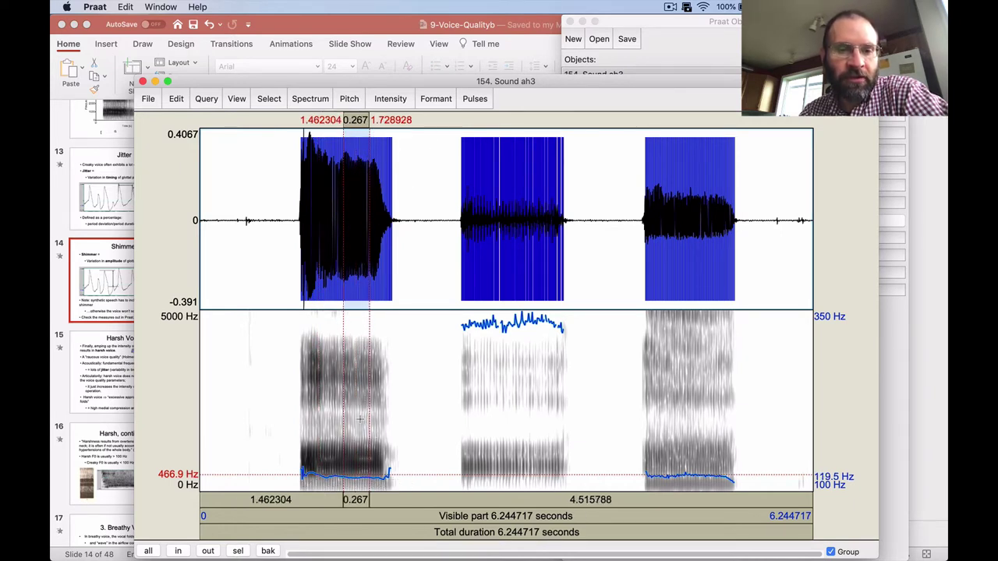
pyautogui.click(475, 99)
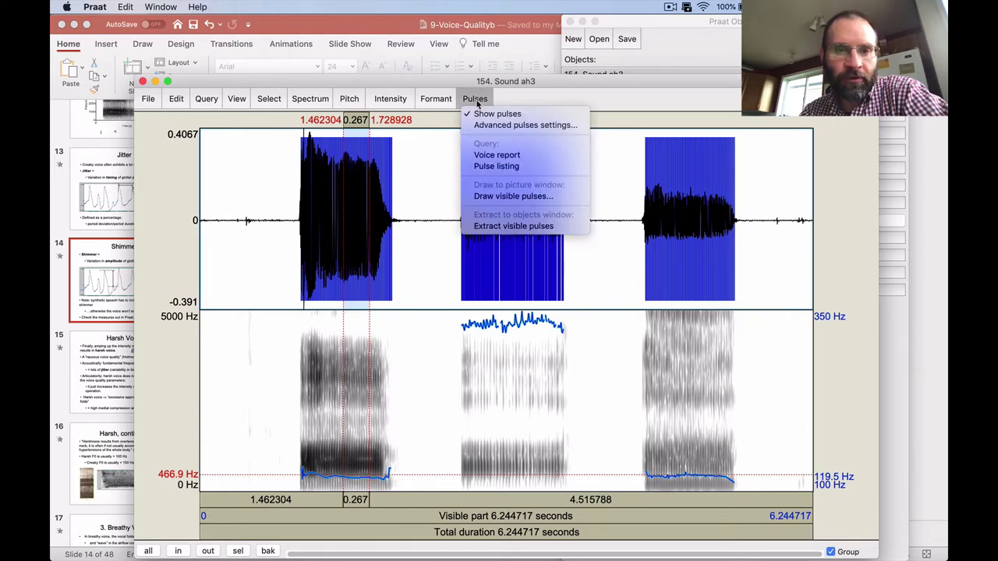
pyautogui.click(488, 155)
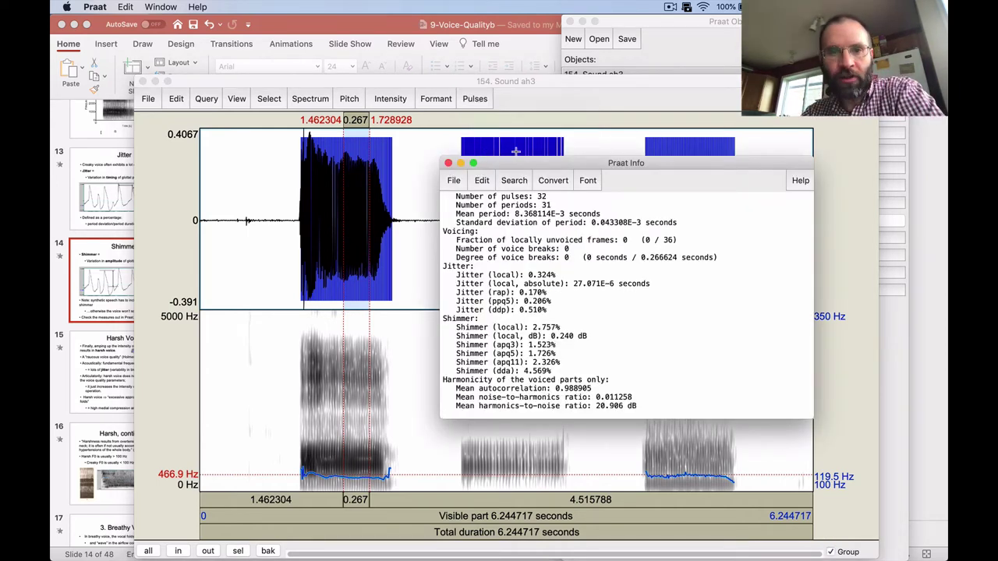
# - Move the voice report window higher and scroll through the report
pyautogui.moveTo(510, 163); pyautogui.dragTo(403, 10)
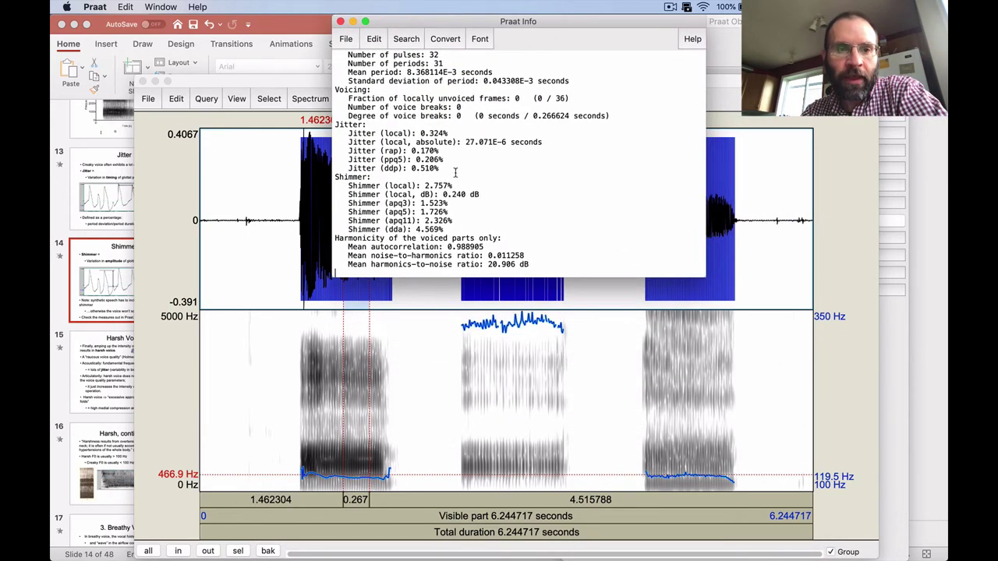
pyautogui.scroll(5, 443, 162)
pyautogui.scroll(-3, 443, 161)
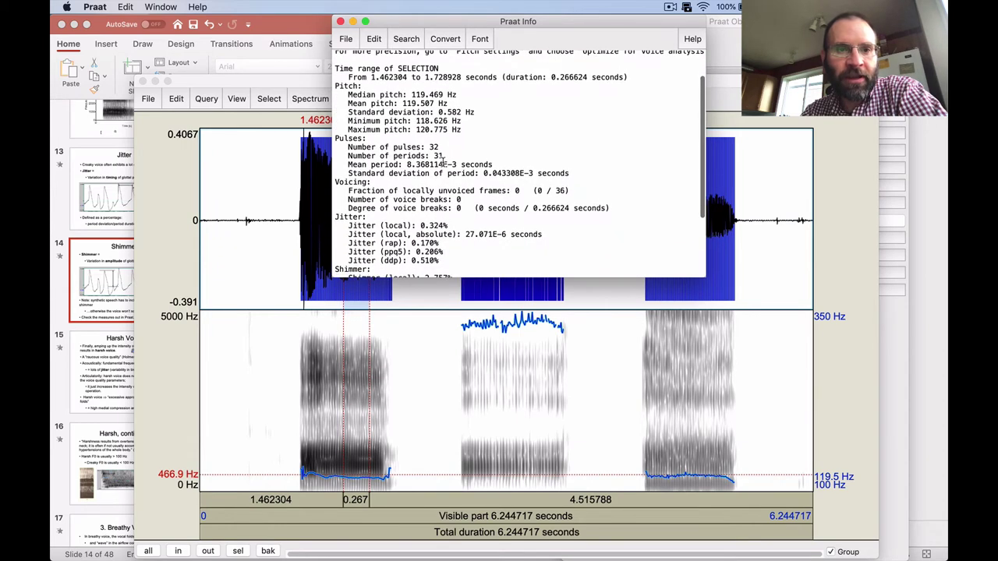
pyautogui.scroll(-4, 396, 114)
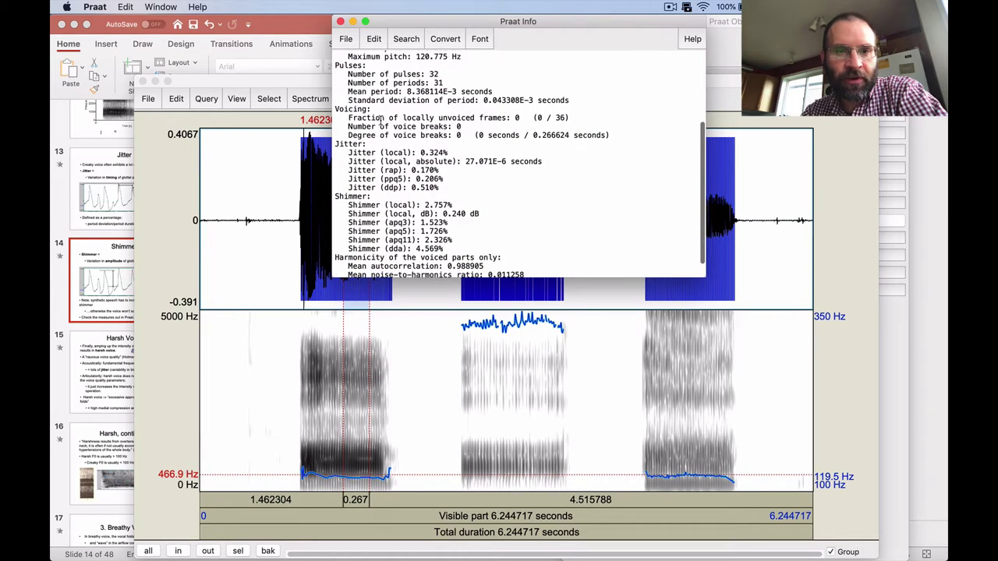
pyautogui.scroll(-2, 382, 129)
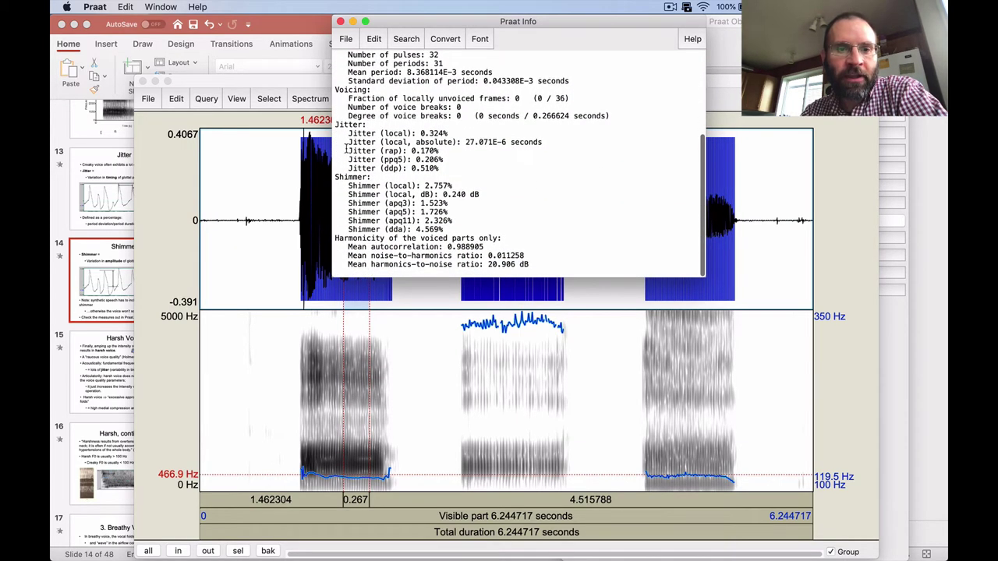
# - Highlight the Jitter (local) 0.324% and Shimmer (local) 2.757% values in the report
pyautogui.moveTo(336, 128); pyautogui.dragTo(329, 236)
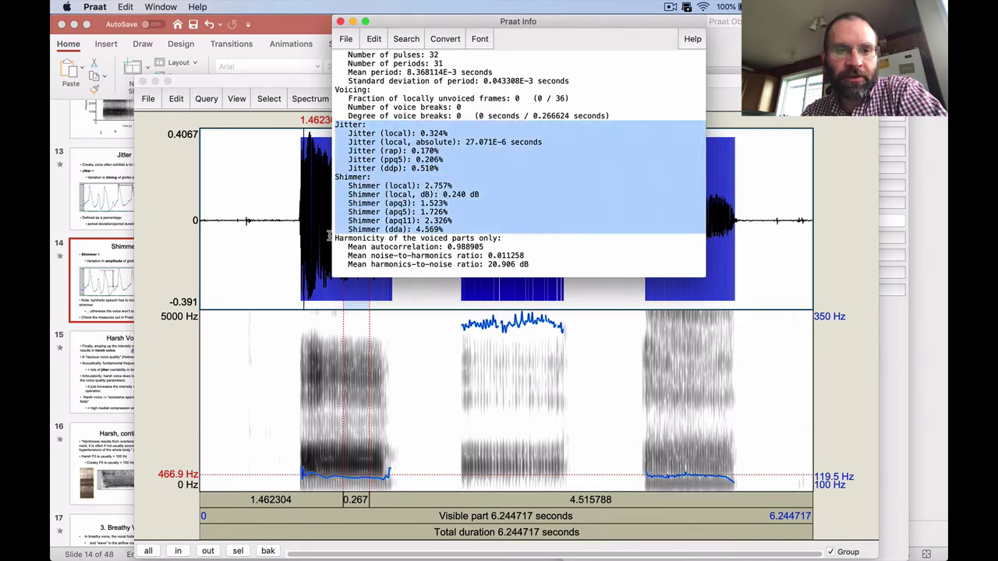
pyautogui.click(366, 167)
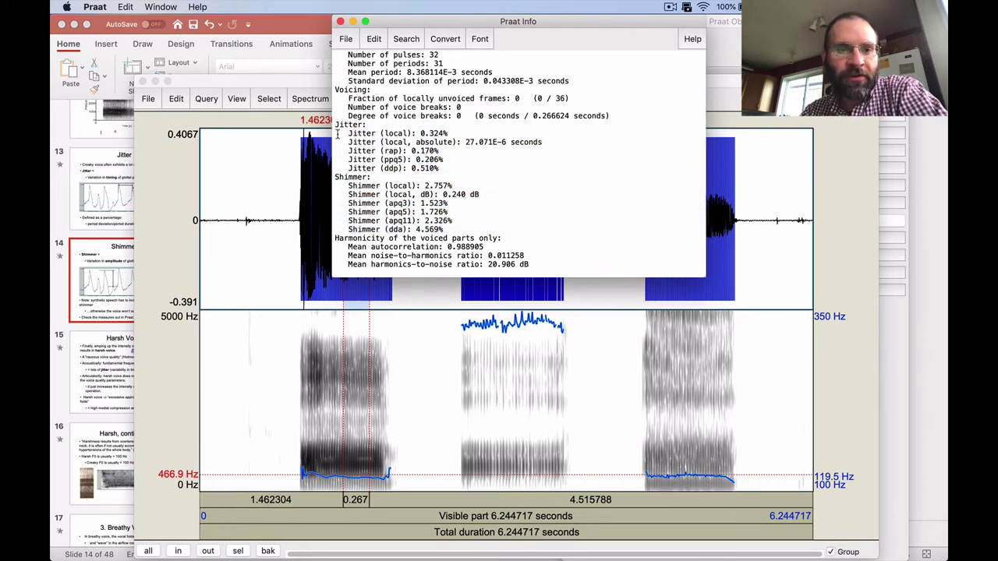
pyautogui.moveTo(336, 131); pyautogui.dragTo(336, 143)
pyautogui.moveTo(334, 187); pyautogui.dragTo(335, 197)
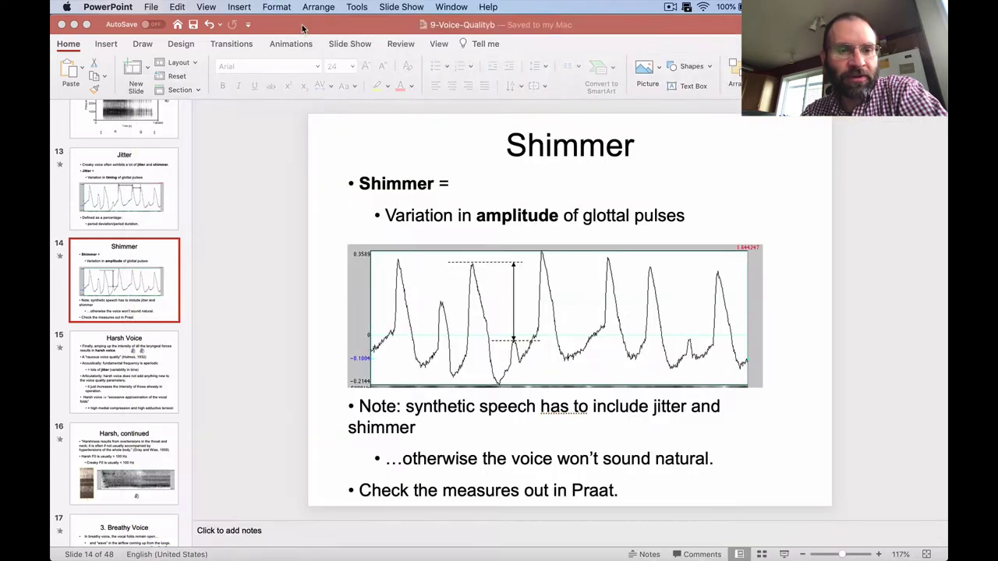
# - In PowerPoint, view the Jitter slide (13), then return to the Shimmer slide (14)
pyautogui.press('super+Tab')
pyautogui.click(160, 207)
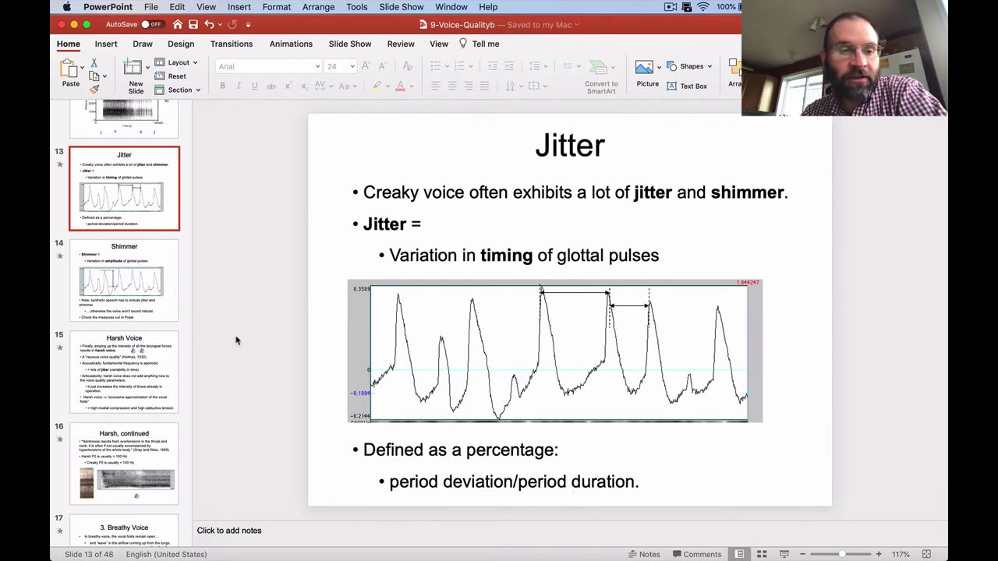
pyautogui.click(154, 298)
pyautogui.moveTo(936, 166)
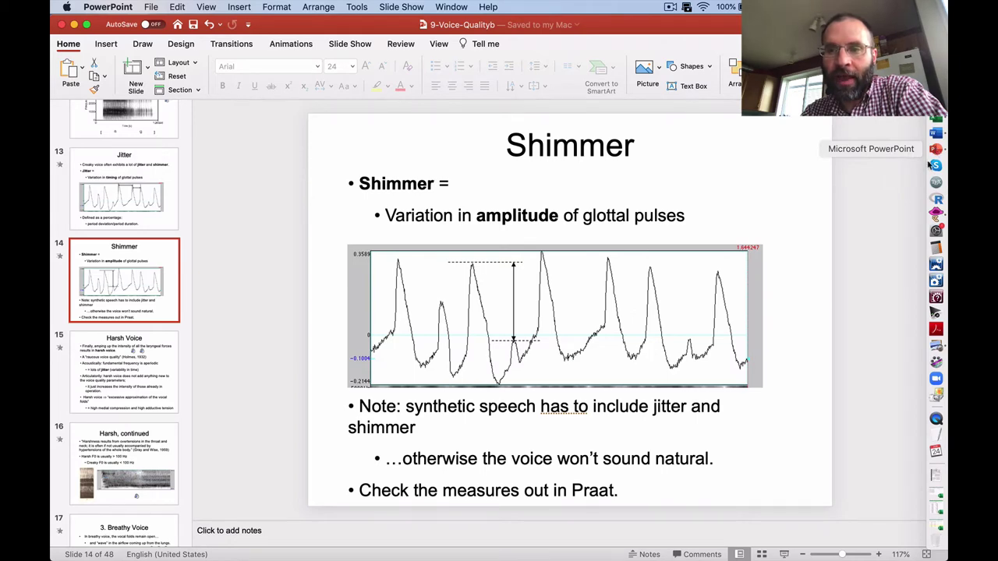
# - Back in Praat, highlight the Jitter 0.324% and Shimmer 2.757% lines, then raise the Sound ah3 editor
pyautogui.click(936, 217)
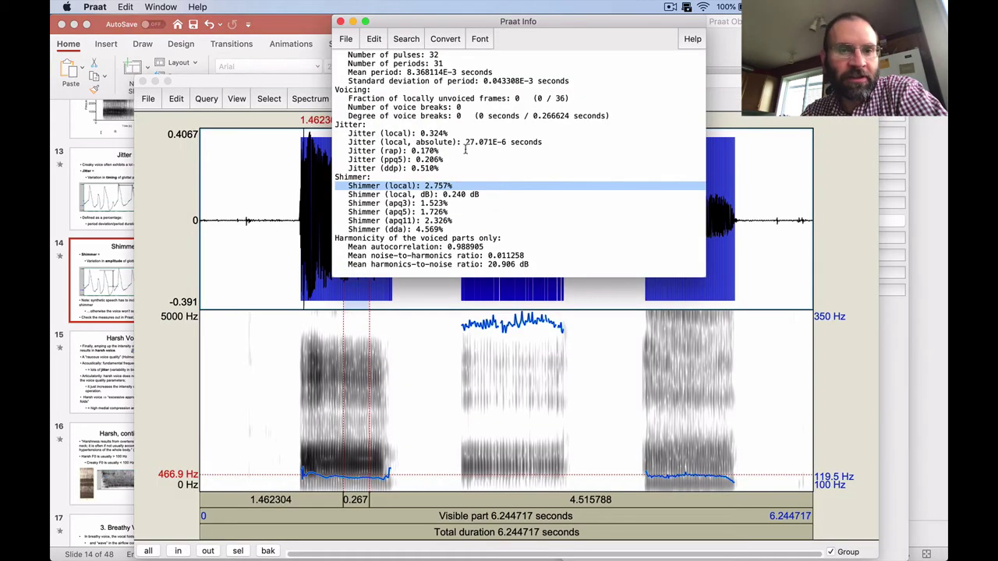
pyautogui.click(335, 137)
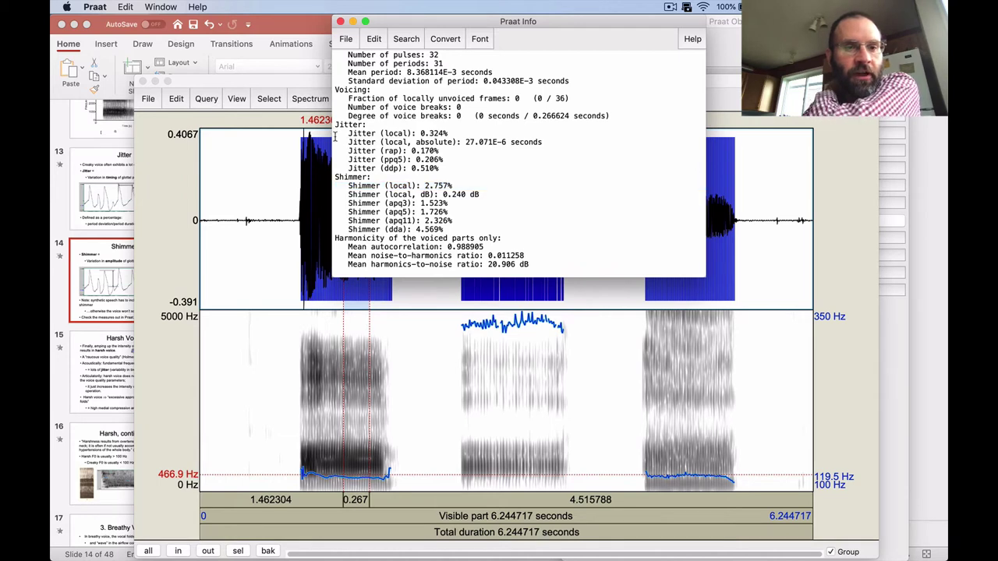
pyautogui.tripleClick(334, 138)
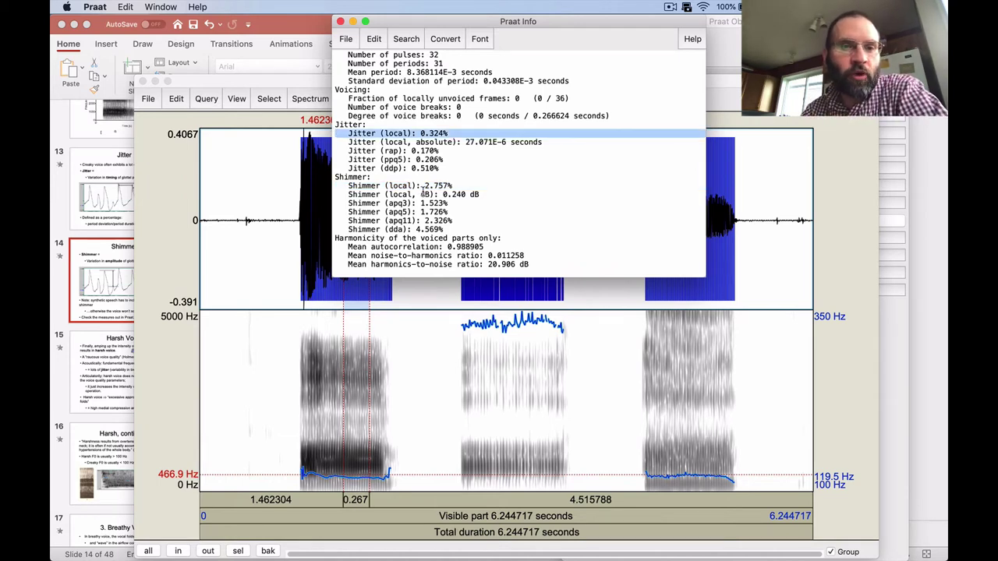
pyautogui.tripleClick(334, 191)
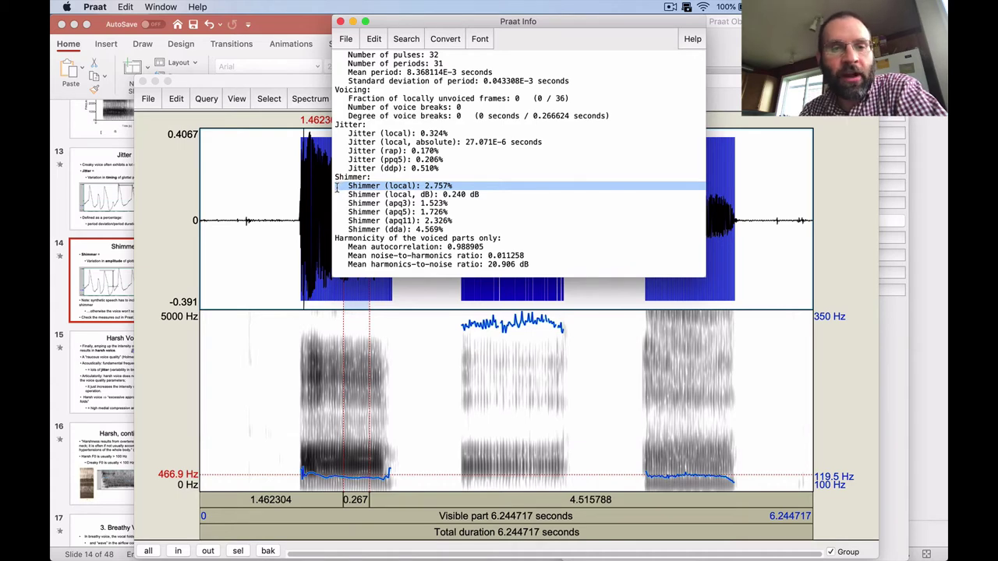
pyautogui.click(500, 364)
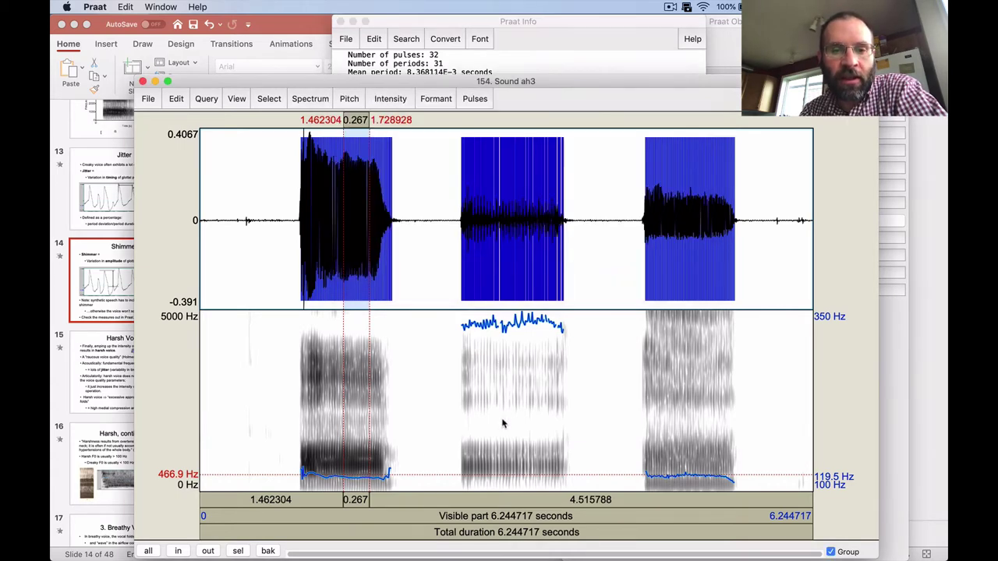
pyautogui.click(569, 38)
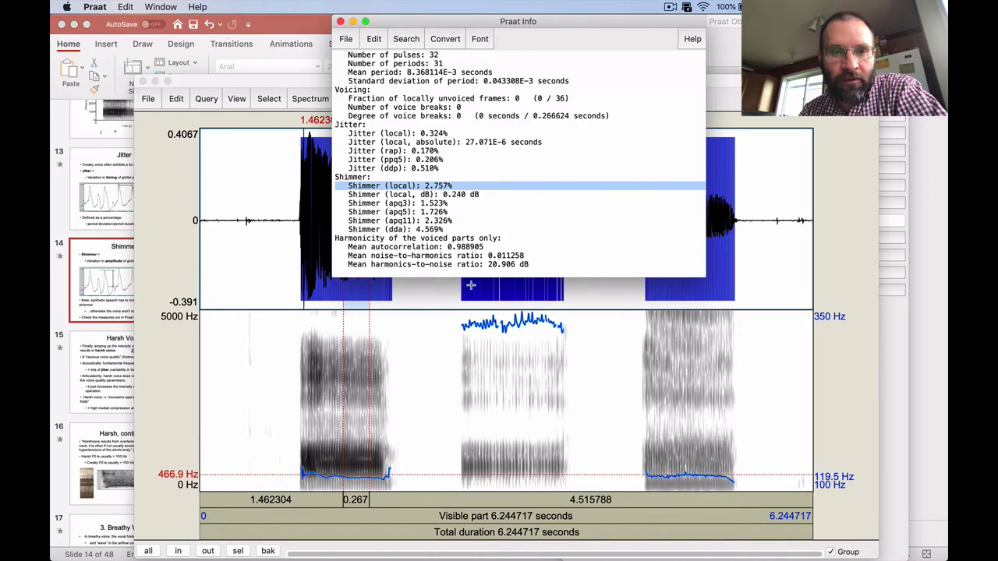
pyautogui.click(499, 381)
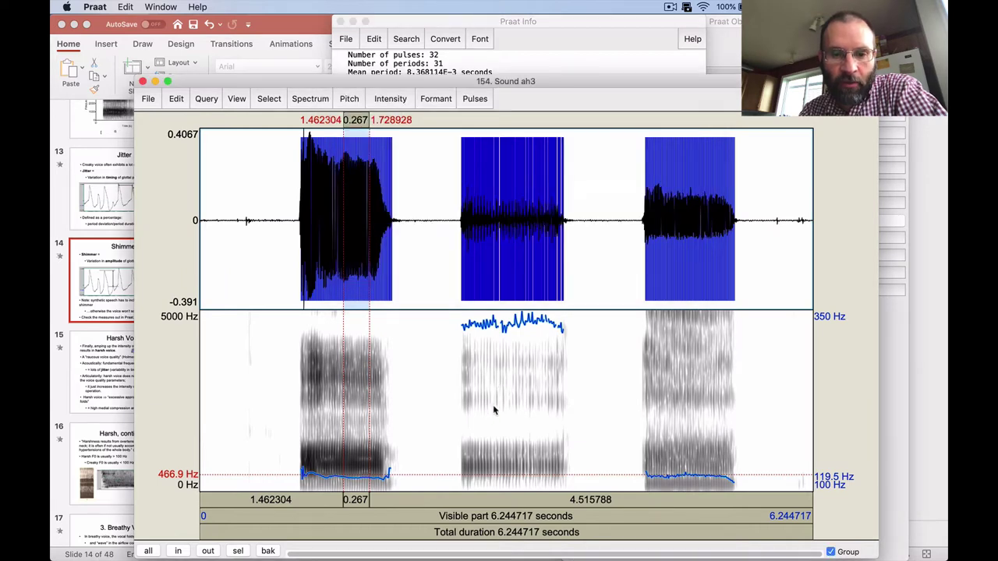
# - Get a voice report for a middle-vowel stretch: jitter 4.390%, shimmer 22.675%, HNR 4.695 dB
pyautogui.moveTo(491, 410); pyautogui.dragTo(525, 421)
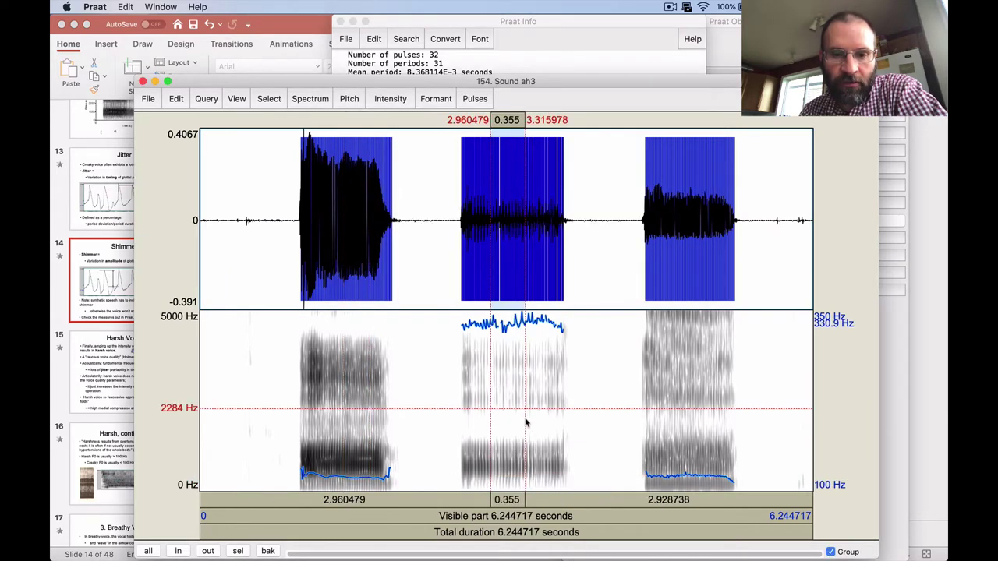
pyautogui.click(476, 99)
pyautogui.click(491, 156)
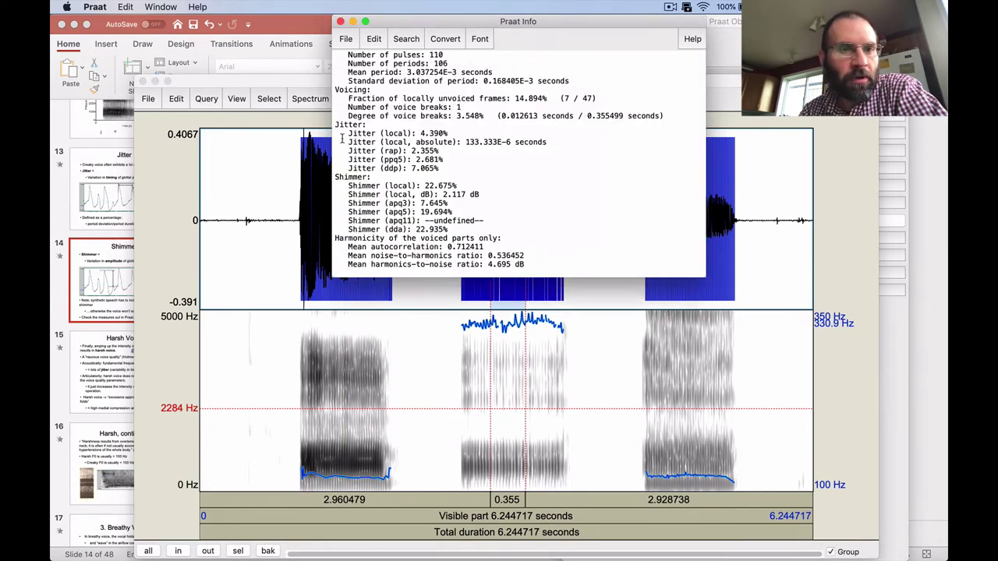
pyautogui.moveTo(335, 134); pyautogui.dragTo(332, 141)
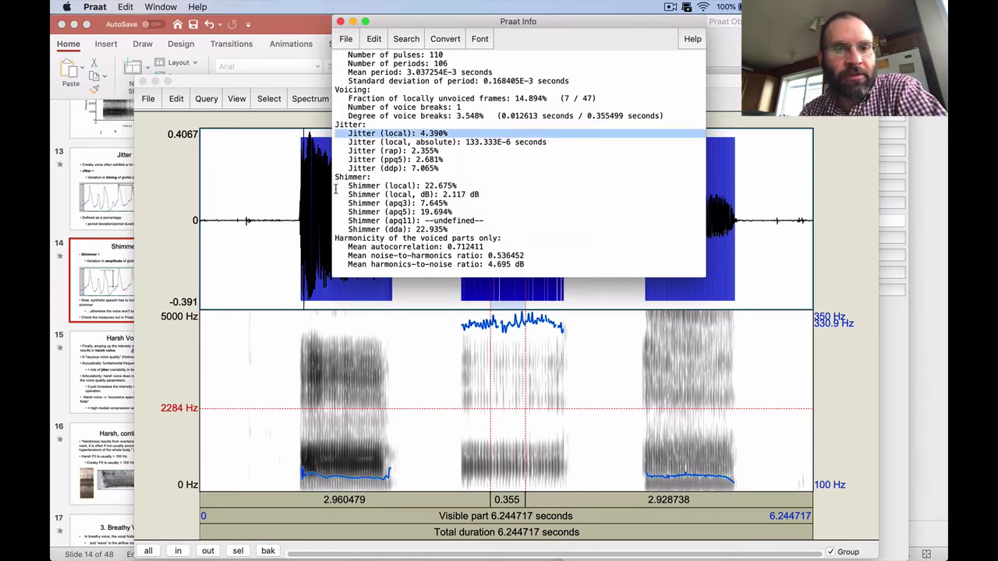
pyautogui.moveTo(335, 187); pyautogui.dragTo(332, 196)
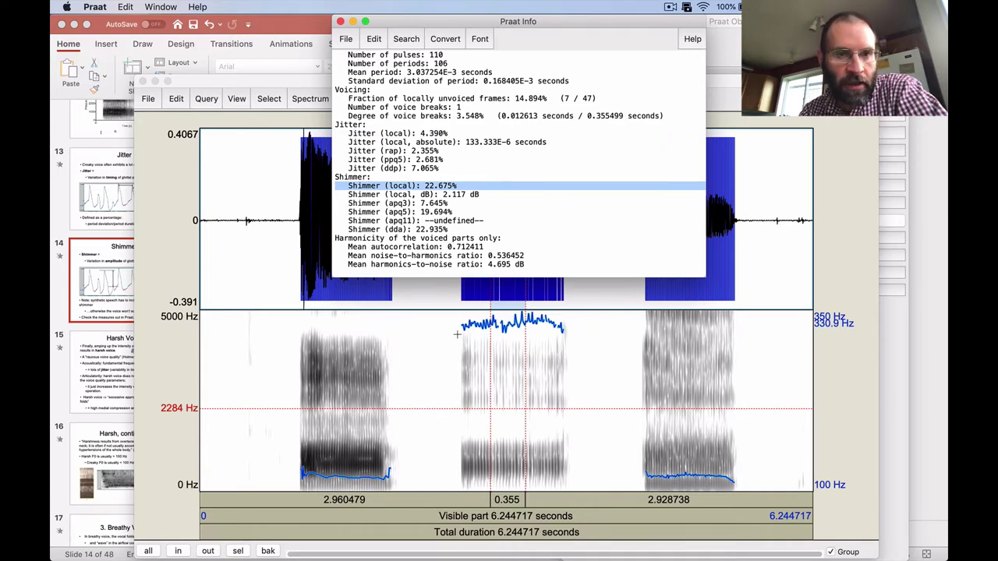
# - Play the ah3 sound starting from a point inside the third vowel
pyautogui.click(691, 417)
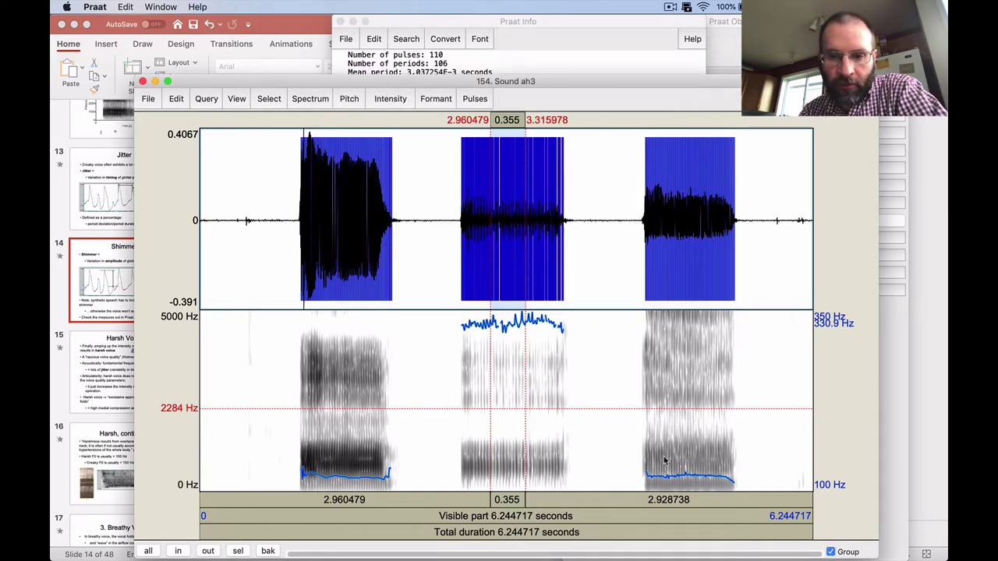
pyautogui.click(641, 482)
pyautogui.press('Tab')
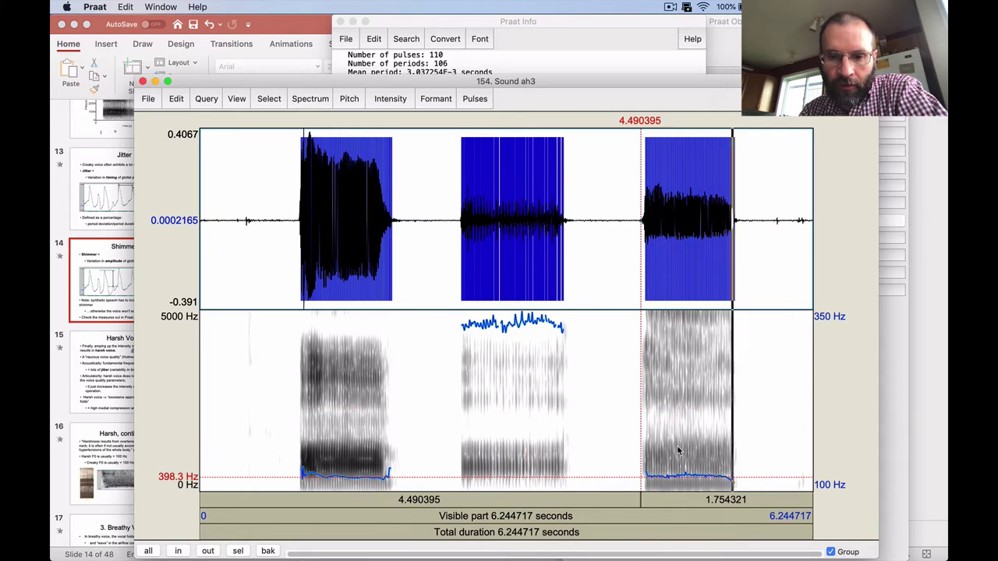
# - Switch off pitch display, then select the third vowel from 4.458654 to 5.569589 s
pyautogui.moveTo(694, 458); pyautogui.dragTo(700, 460)
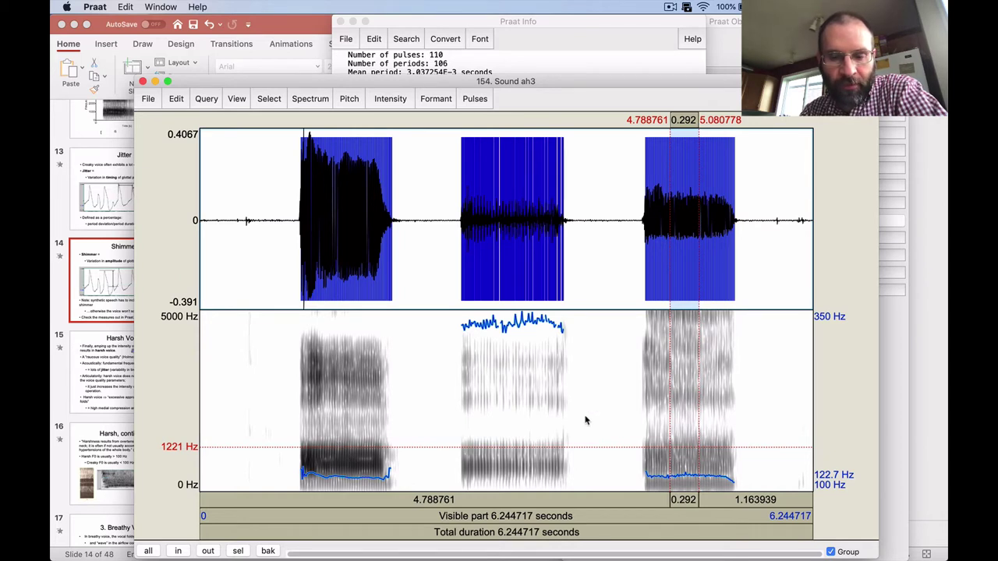
pyautogui.click(624, 342)
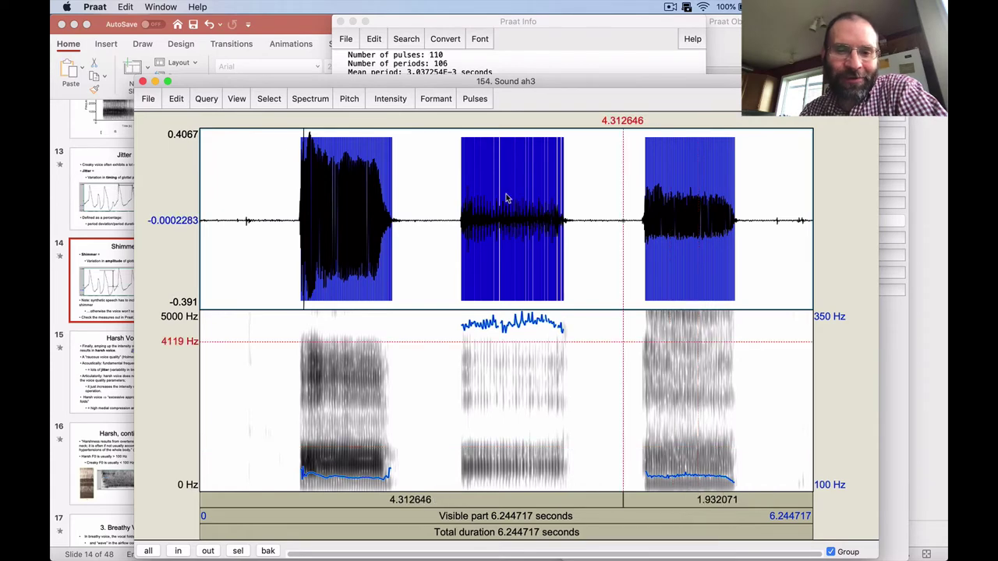
pyautogui.click(359, 101)
pyautogui.click(360, 114)
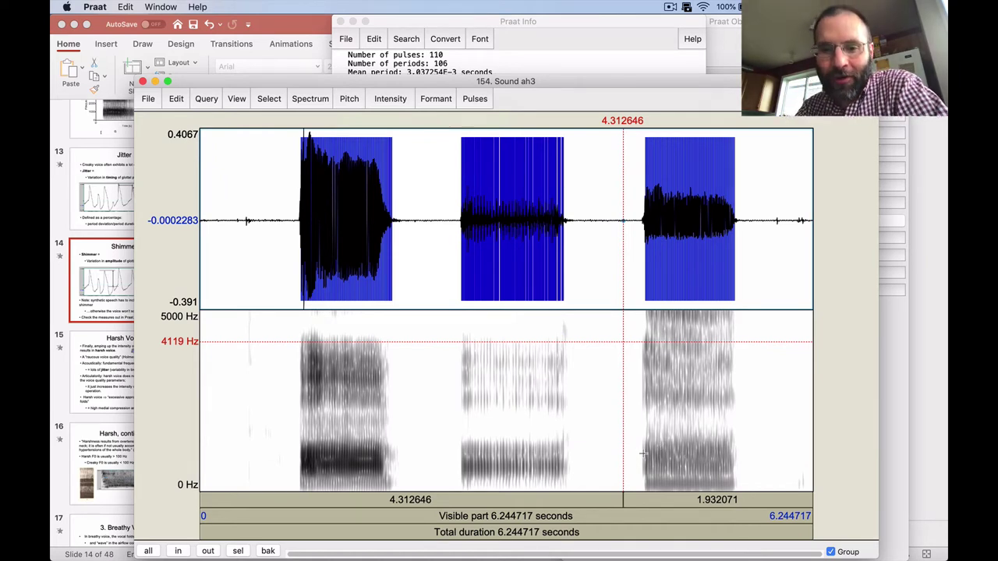
pyautogui.moveTo(638, 454); pyautogui.dragTo(746, 475)
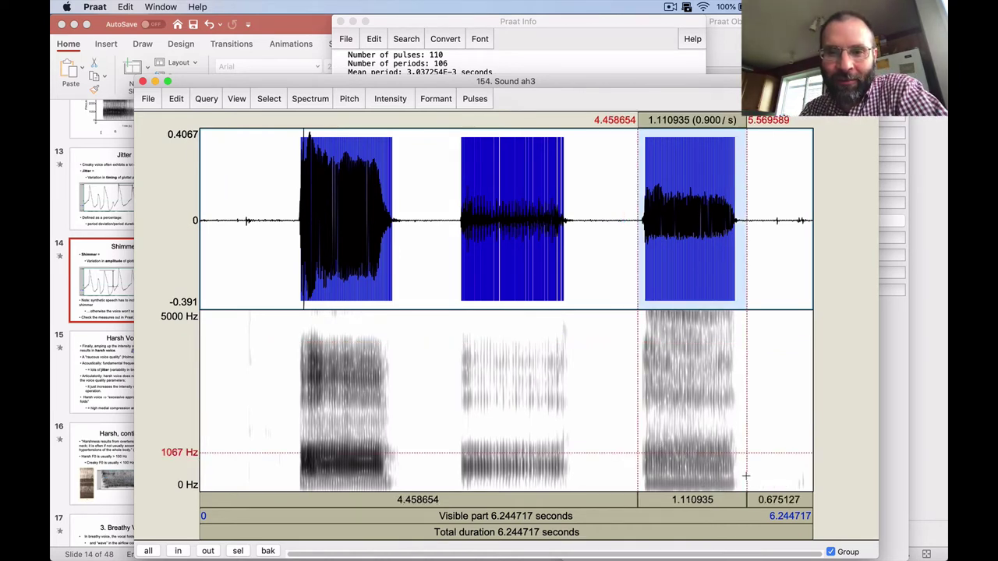
# - Zoom in on the selected third vowel and briefly show, then hide, the formant tracks
pyautogui.click(238, 551)
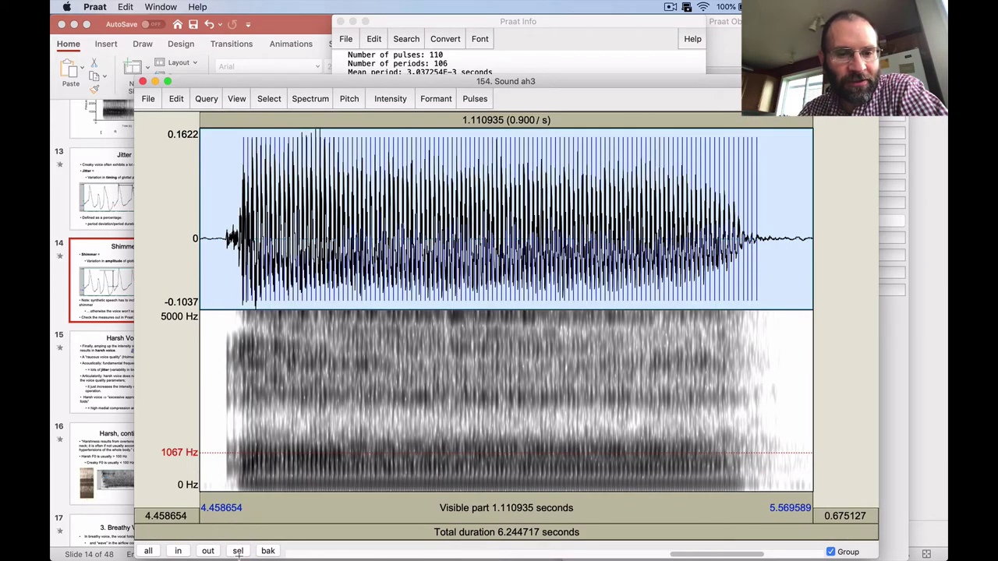
pyautogui.click(434, 484)
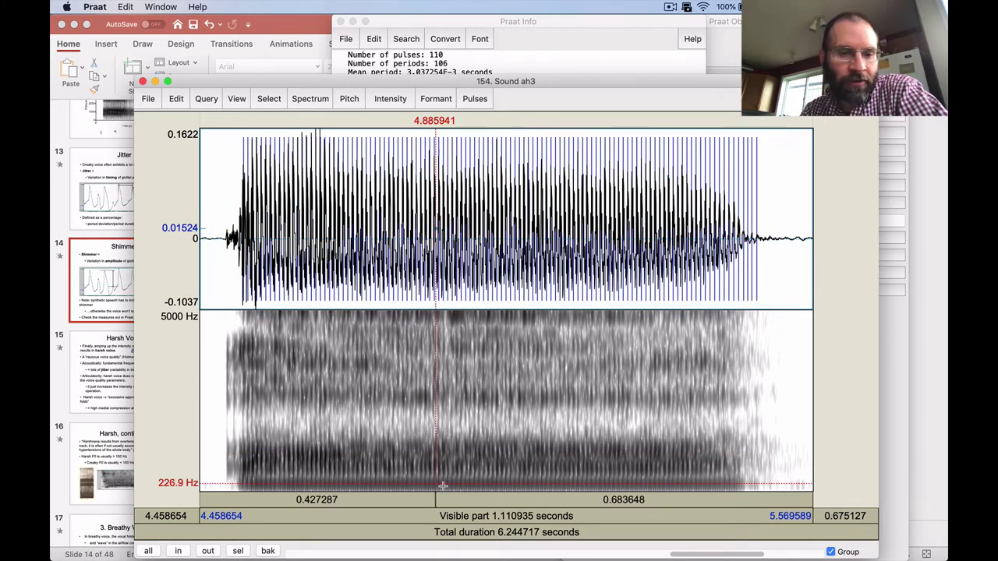
pyautogui.click(430, 396)
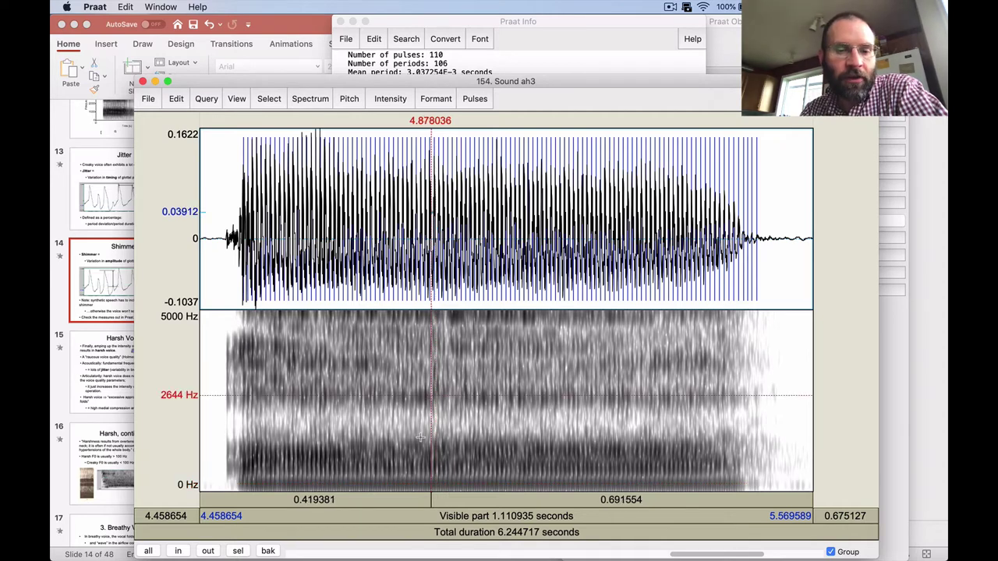
pyautogui.click(439, 101)
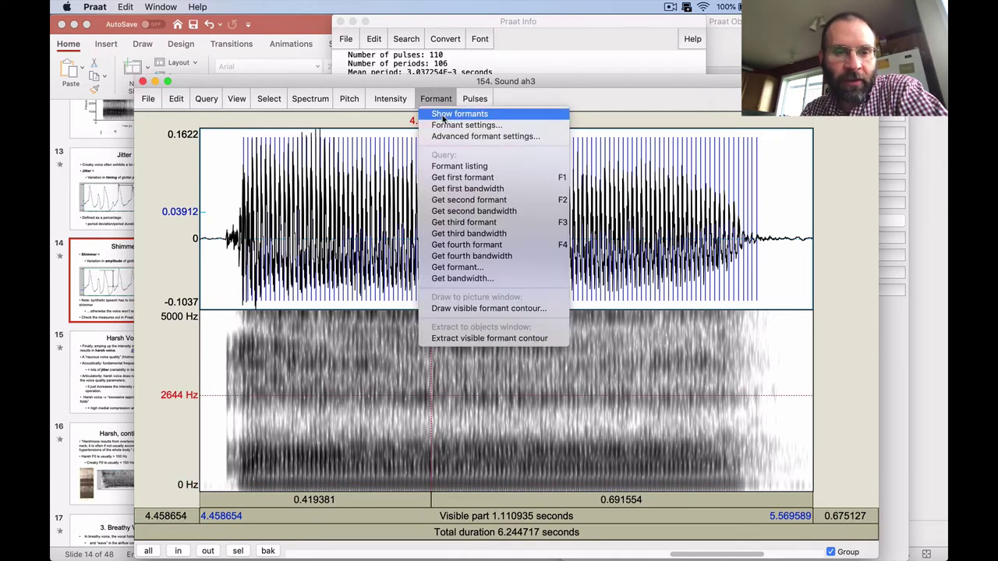
pyautogui.click(444, 117)
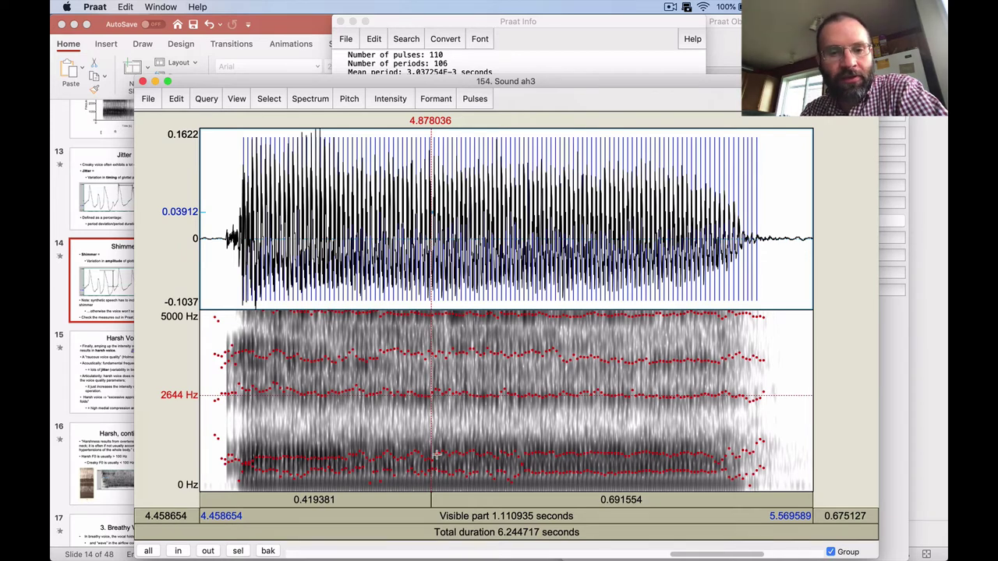
pyautogui.click(437, 99)
pyautogui.click(450, 113)
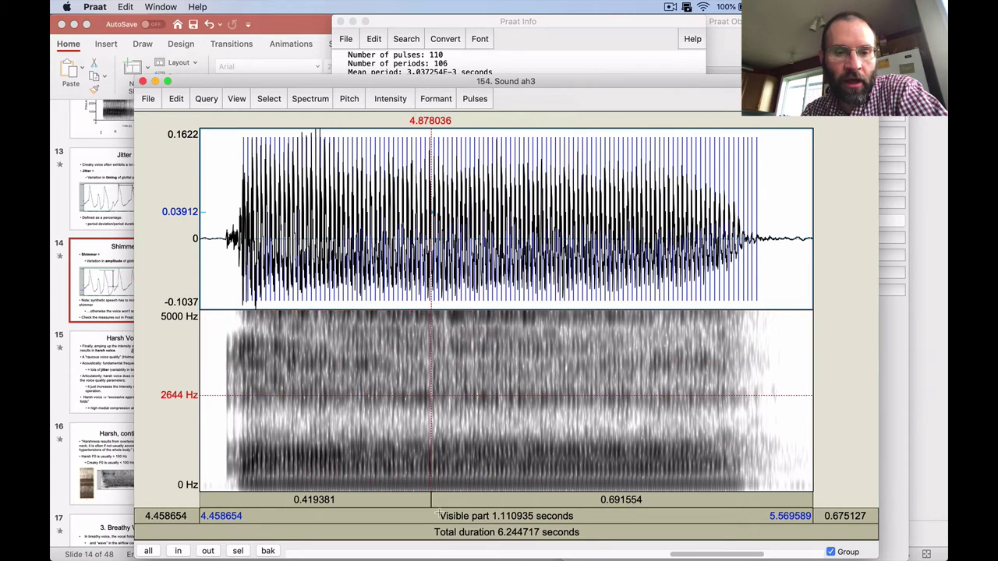
# - Play the vowel and select its steady middle stretch, 4.761713 to 5.088094 s
pyautogui.click(438, 516)
pyautogui.click(439, 466)
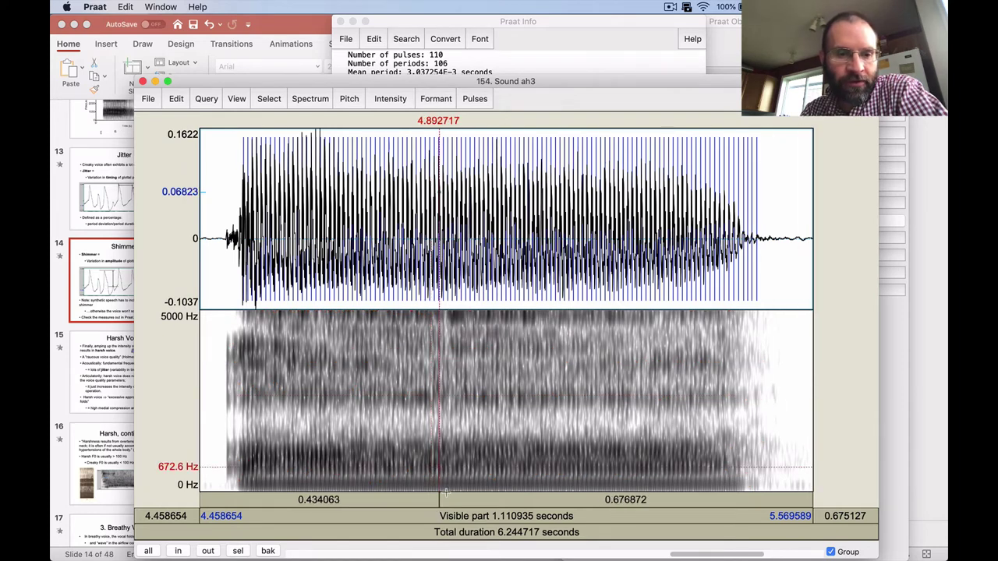
pyautogui.click(441, 449)
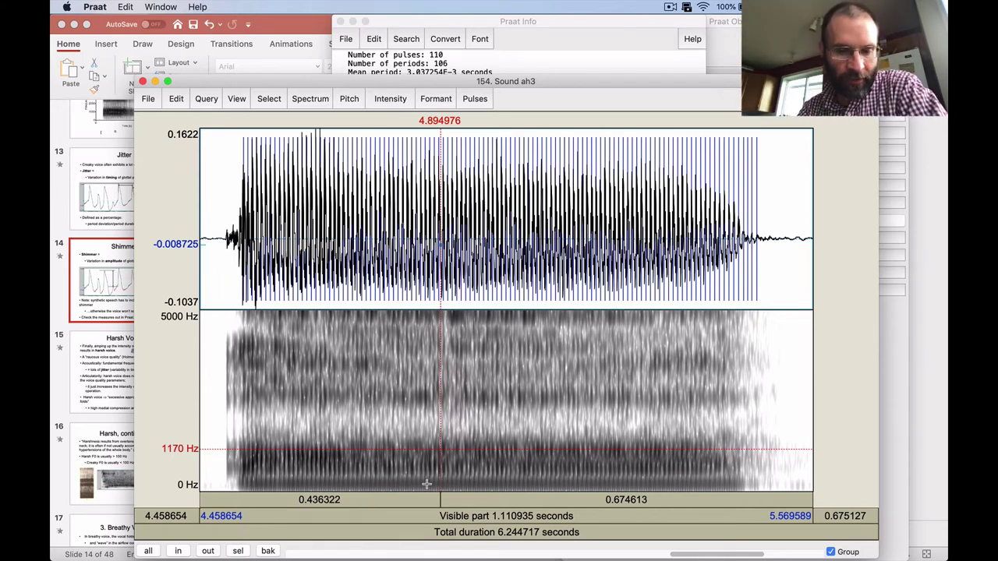
pyautogui.moveTo(368, 387); pyautogui.dragTo(547, 386)
# - Generate a voice report and highlight jitter 1.491%, shimmer 10.411% and the noise-to-harmonics line
pyautogui.click(476, 98)
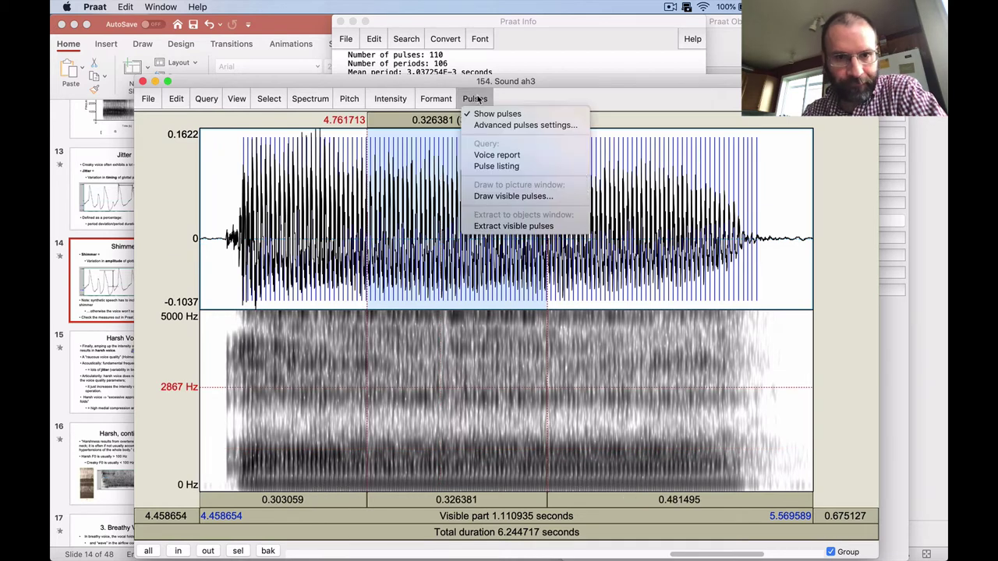
pyautogui.click(496, 155)
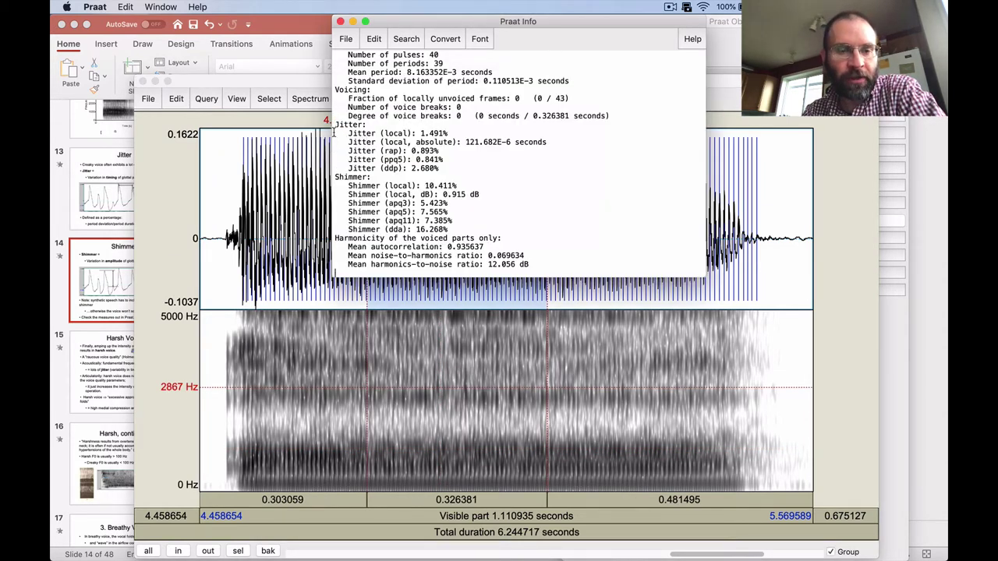
pyautogui.moveTo(334, 134); pyautogui.dragTo(333, 144)
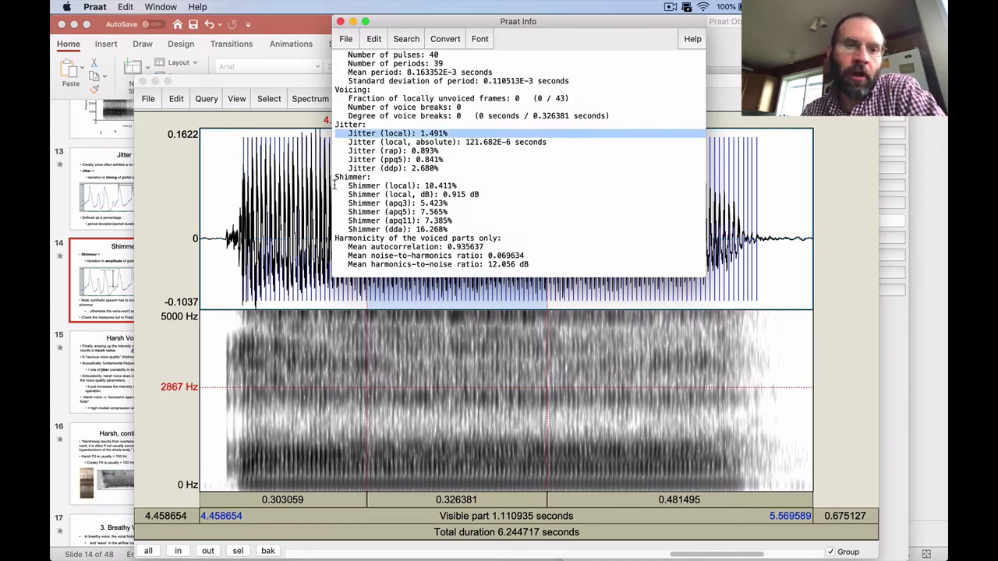
pyautogui.moveTo(335, 185); pyautogui.dragTo(334, 195)
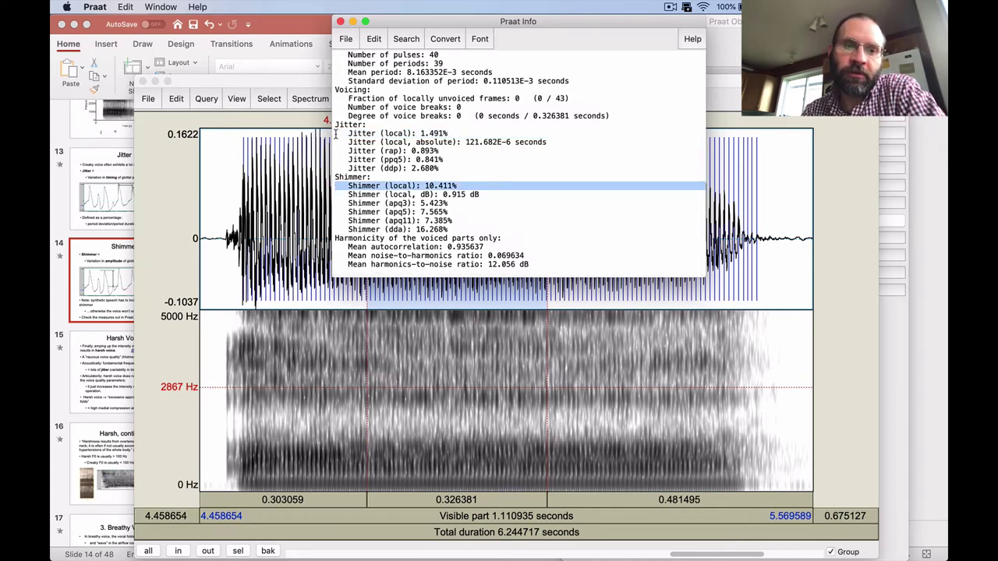
pyautogui.moveTo(335, 134); pyautogui.dragTo(546, 143)
pyautogui.moveTo(337, 188); pyautogui.dragTo(335, 195)
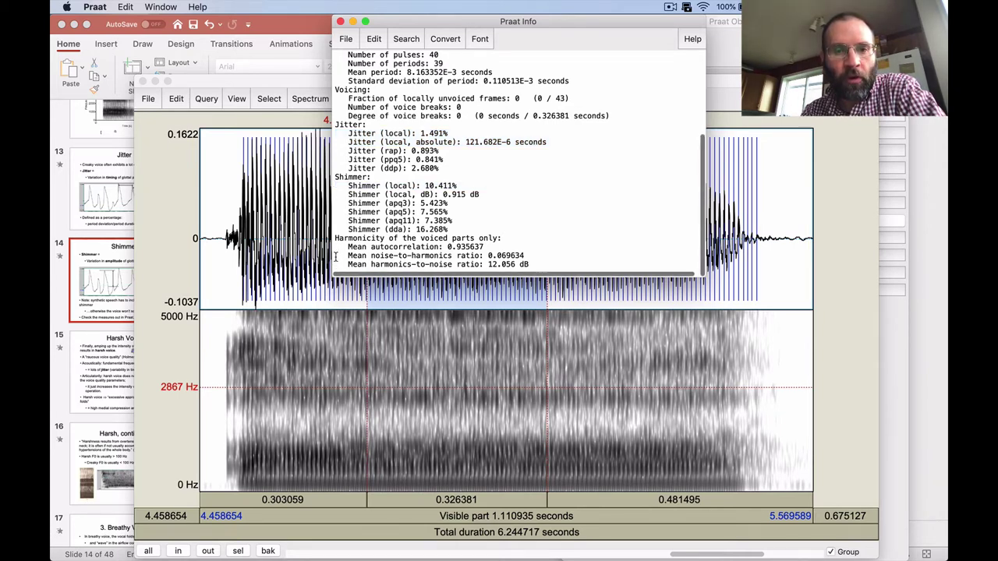
pyautogui.moveTo(337, 255); pyautogui.dragTo(335, 264)
# - Switch between the voice report and the Sound ah3 editor, ending back in the editor
pyautogui.click(402, 419)
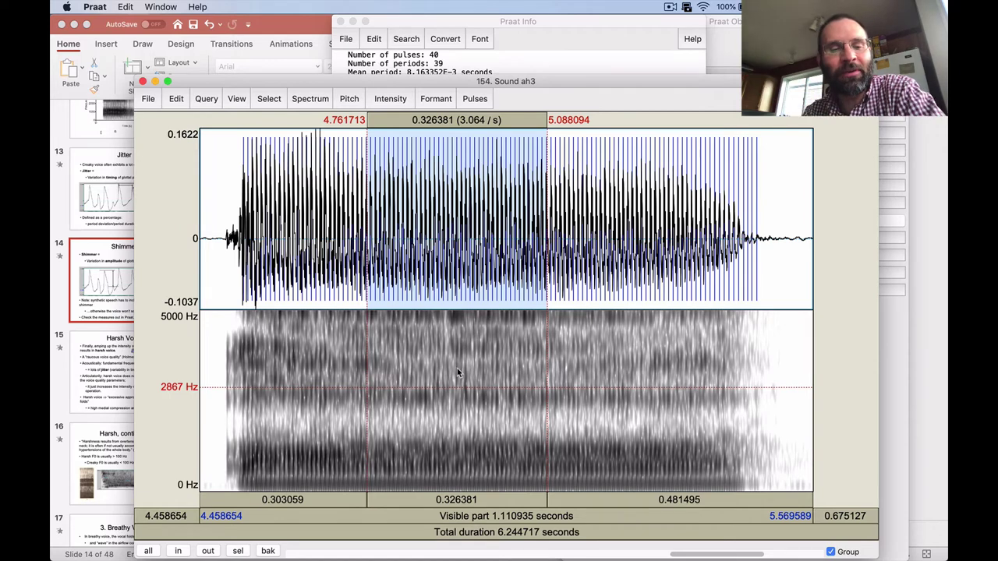
pyautogui.click(525, 68)
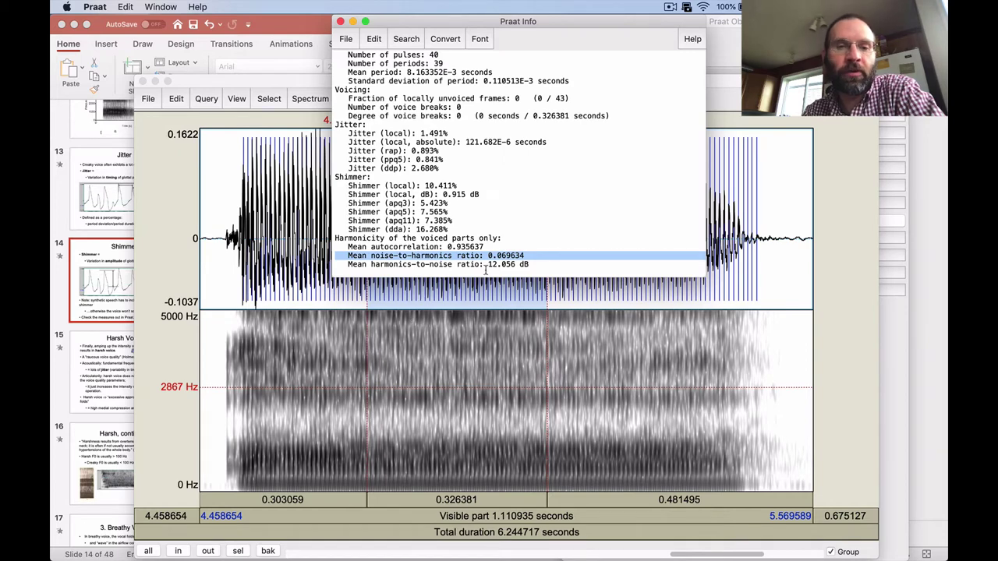
pyautogui.click(403, 374)
pyautogui.hscroll(-10, 403, 378)
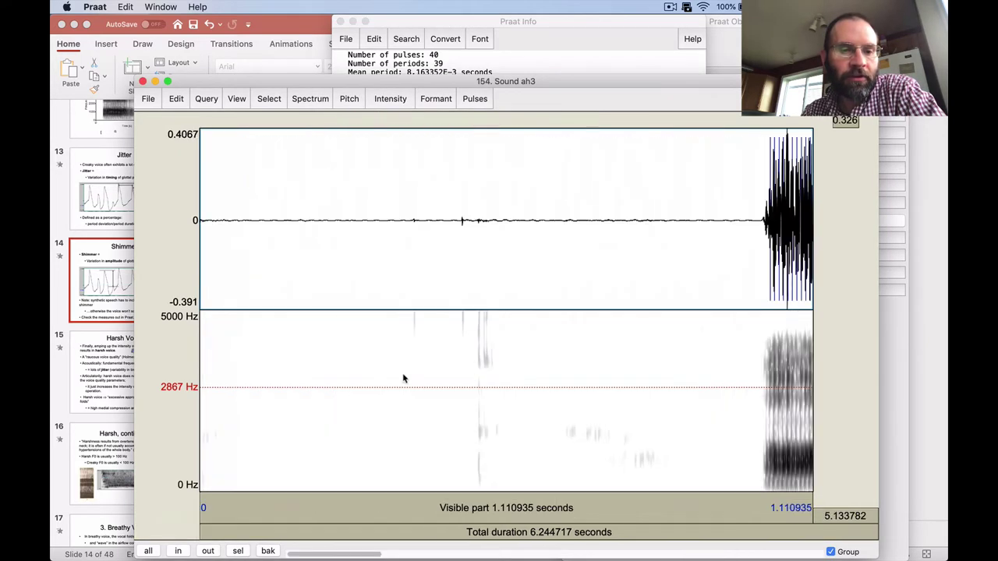
# - Voice-report a 0.394 s first-vowel stretch: jitter 0.346%, shimmer 3.137%, noise-to-harmonics 0.012131
pyautogui.click(148, 551)
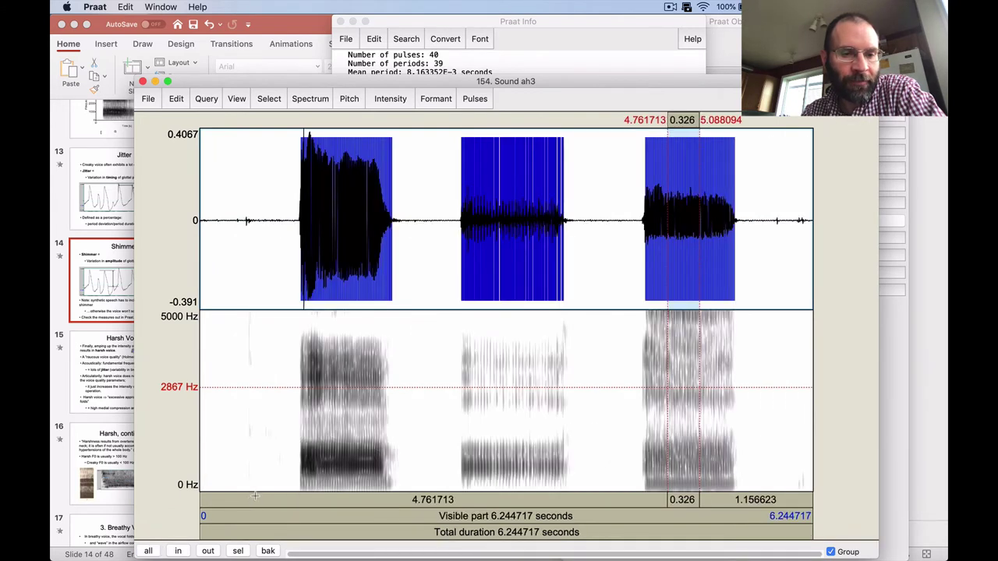
pyautogui.moveTo(328, 451); pyautogui.dragTo(368, 459)
pyautogui.click(473, 99)
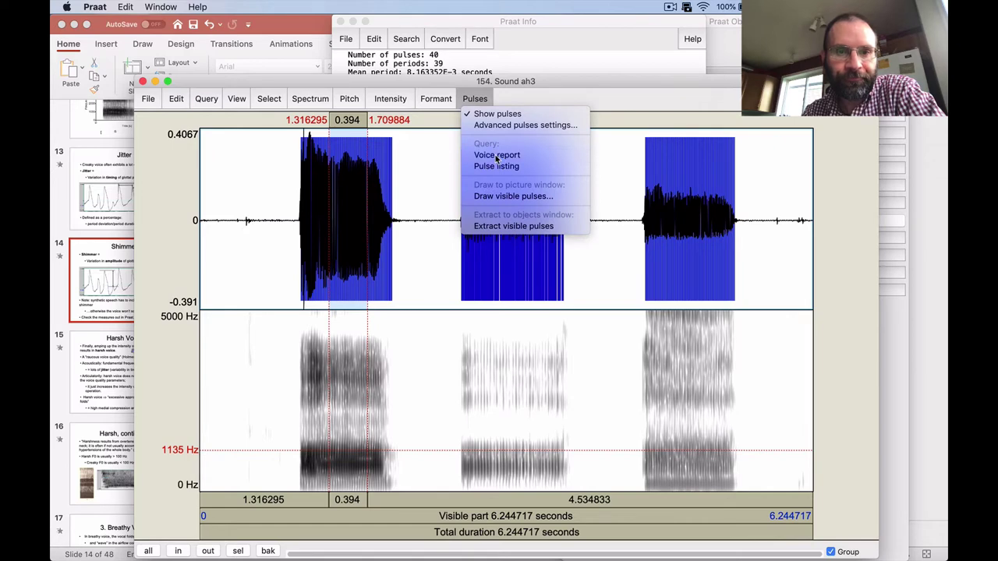
pyautogui.click(496, 154)
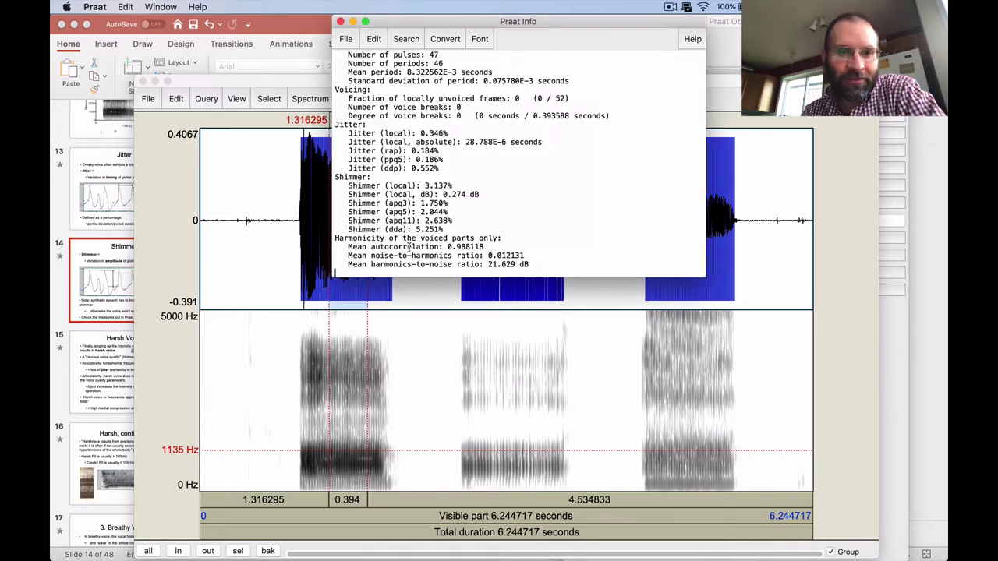
pyautogui.moveTo(488, 256); pyautogui.dragTo(528, 256)
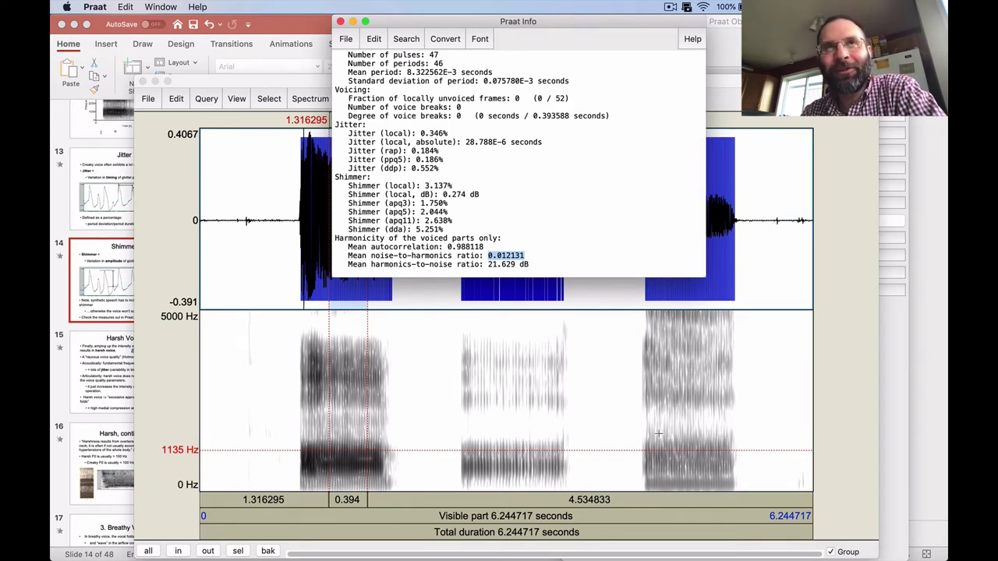
# - Return to the PowerPoint presentation showing the Shimmer slide, 14 of 48
pyautogui.click(304, 28)
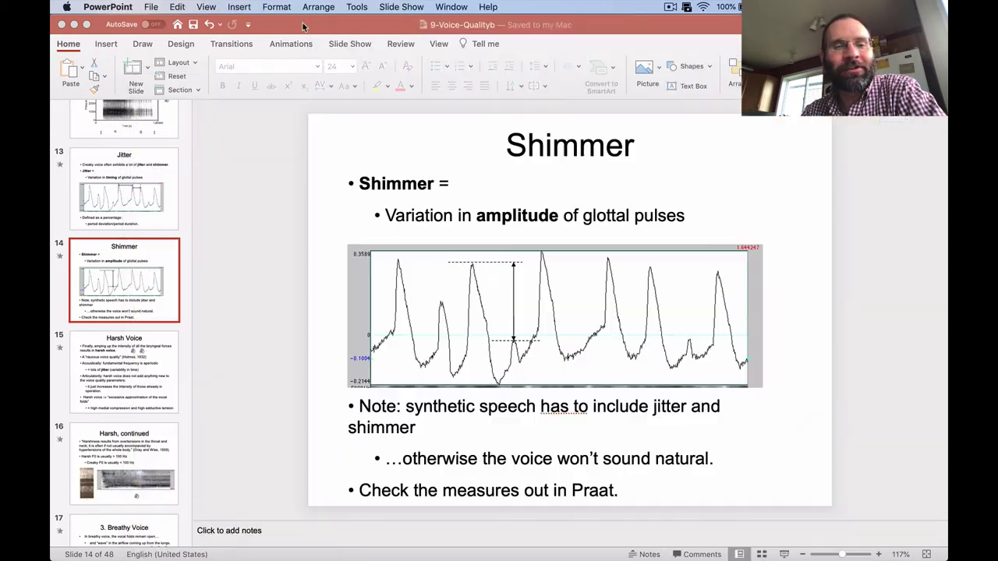